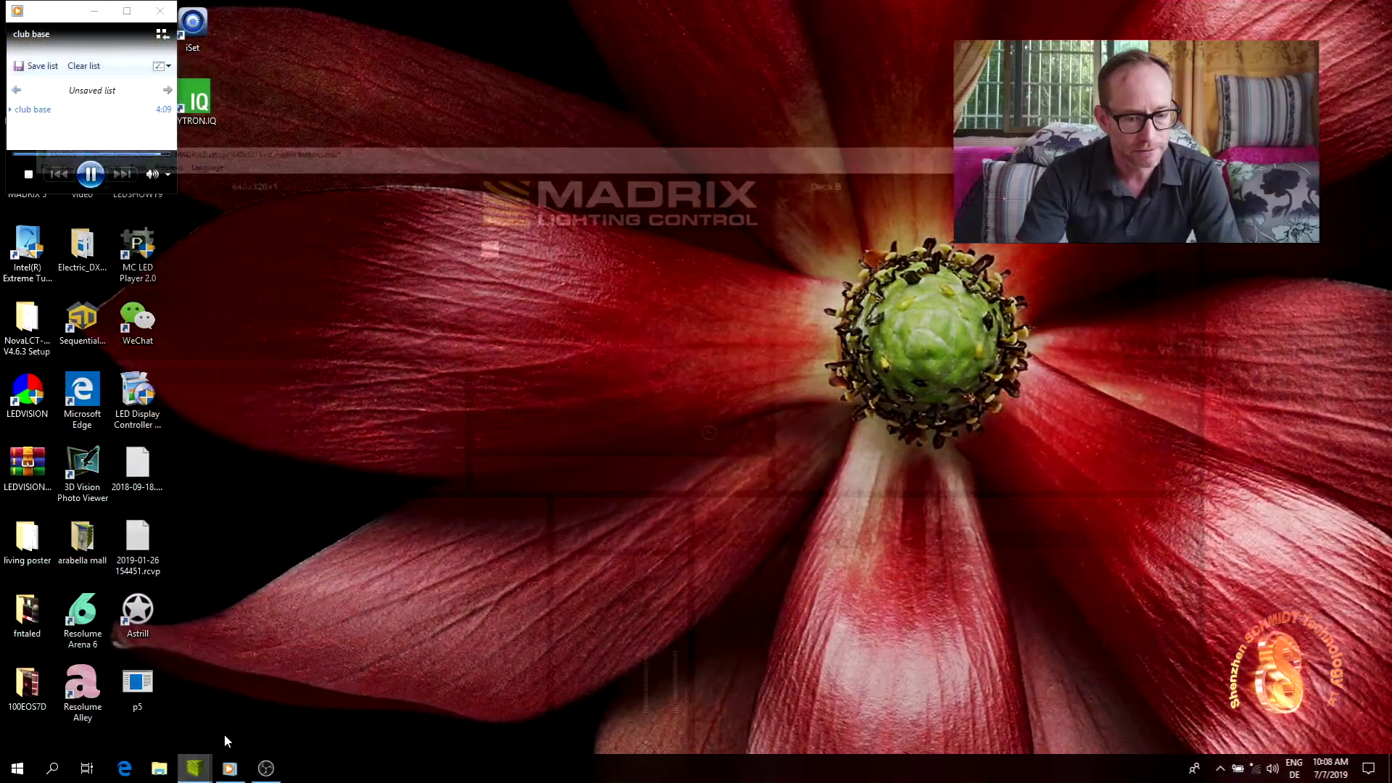
Step: Restore the MADRIX main window from its taskbar preview
{"action": "left_click", "coordinate": [224, 734]}
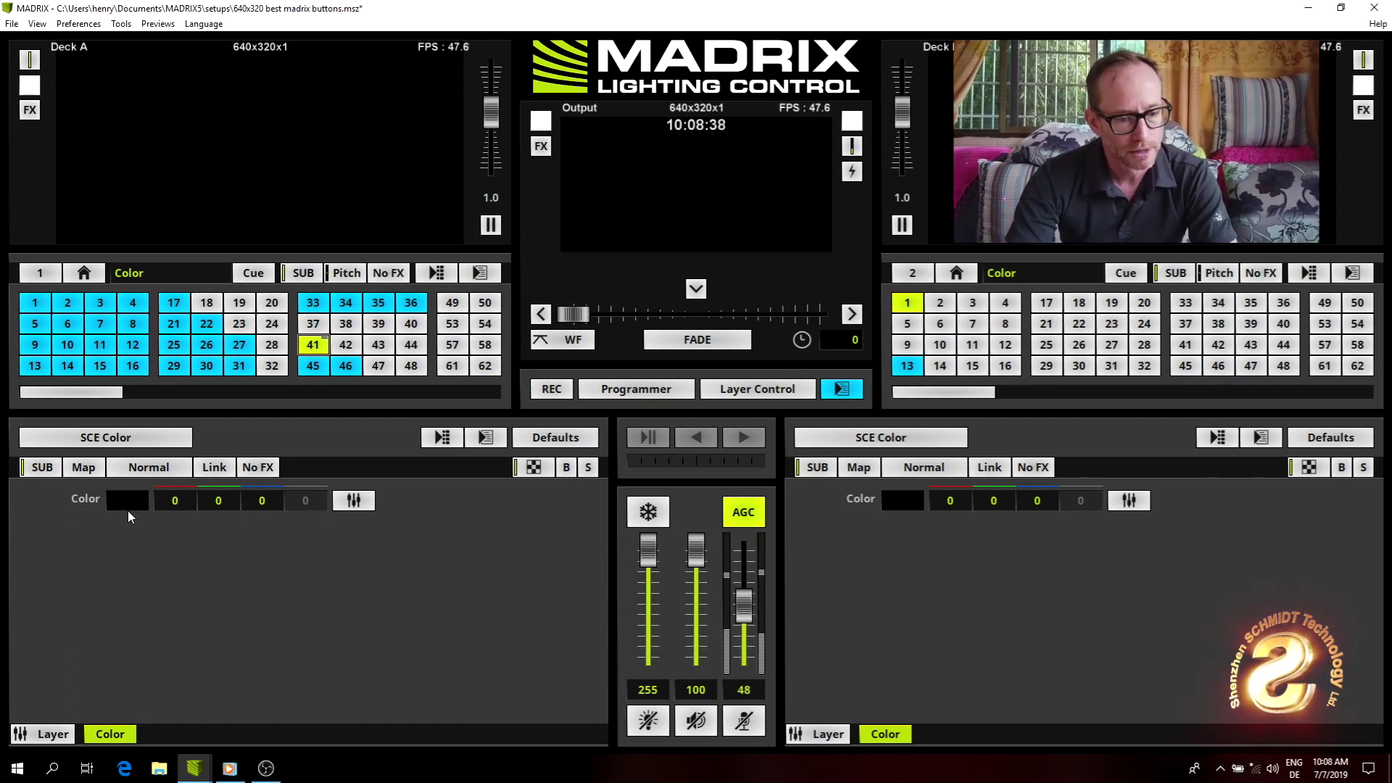
Step: Switch Deck A's layer to the SCE Video effect and load 'tappende feets.mp4'
{"action": "left_click", "coordinate": [87, 437]}
{"action": "mouse_move", "coordinate": [98, 462]}
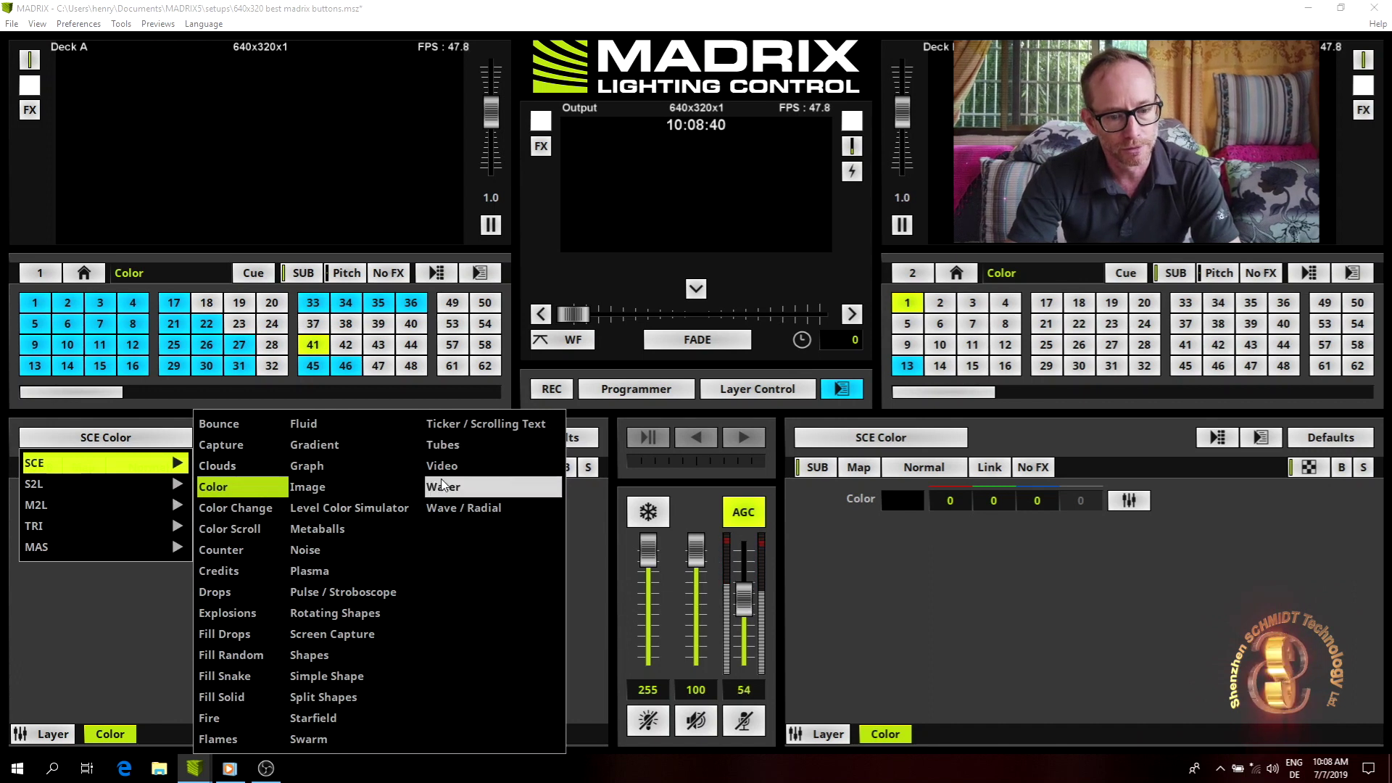
{"action": "left_click", "coordinate": [450, 466]}
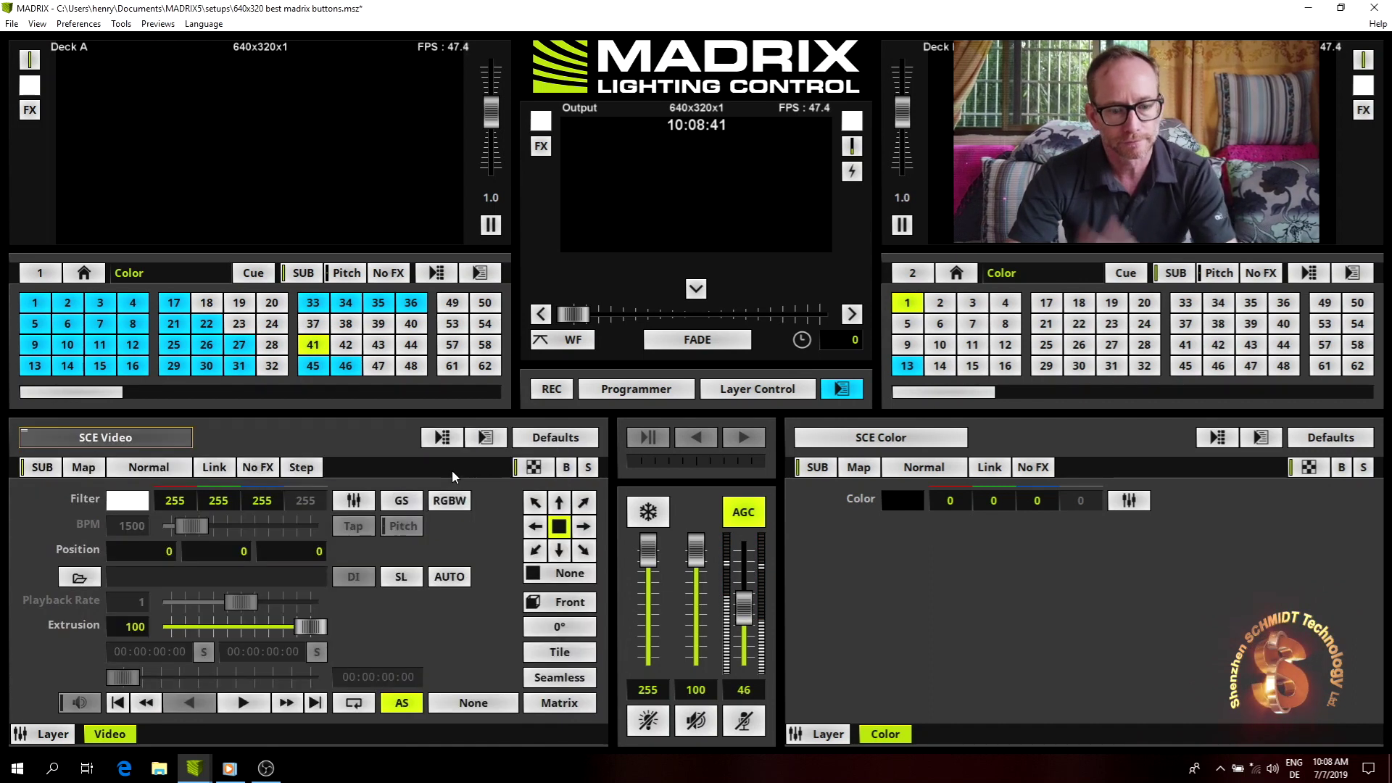
{"action": "left_click", "coordinate": [79, 578]}
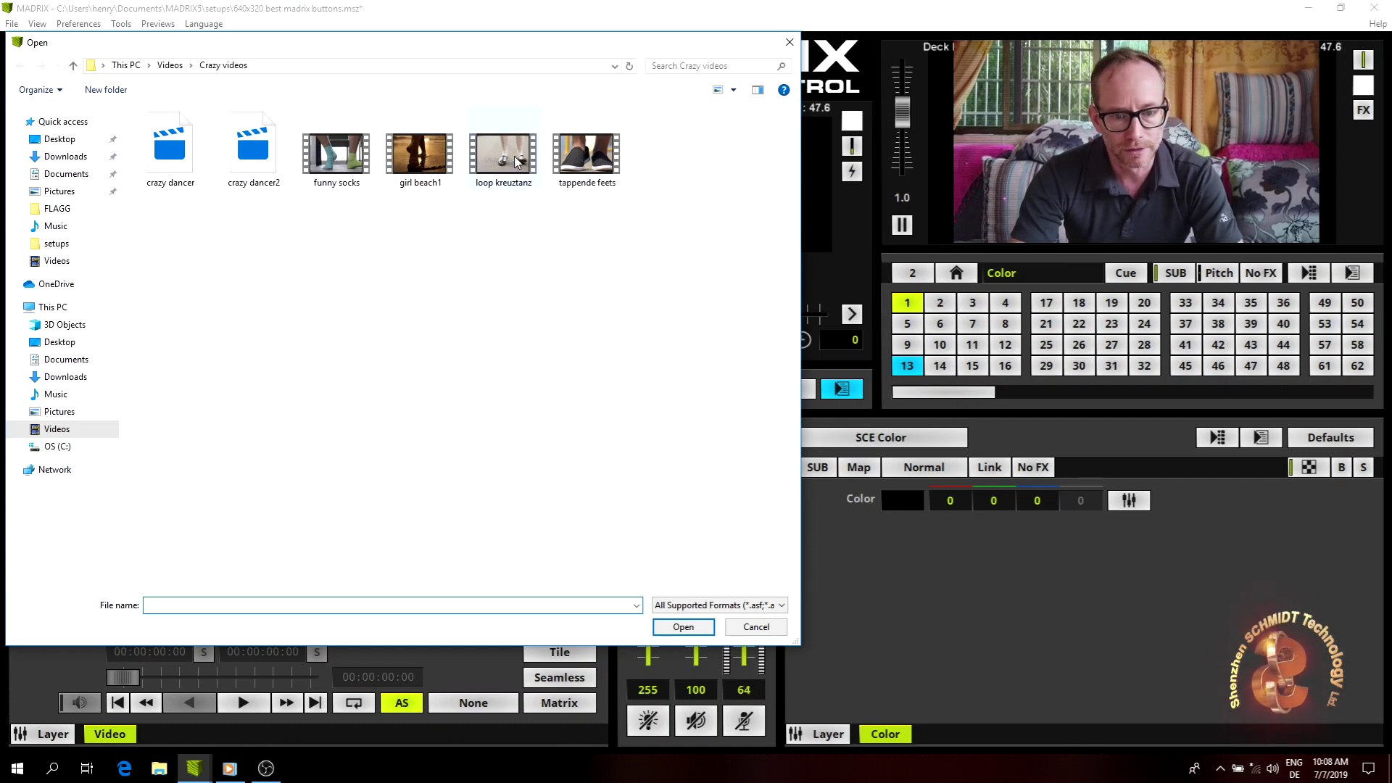
{"action": "double_click", "coordinate": [597, 166]}
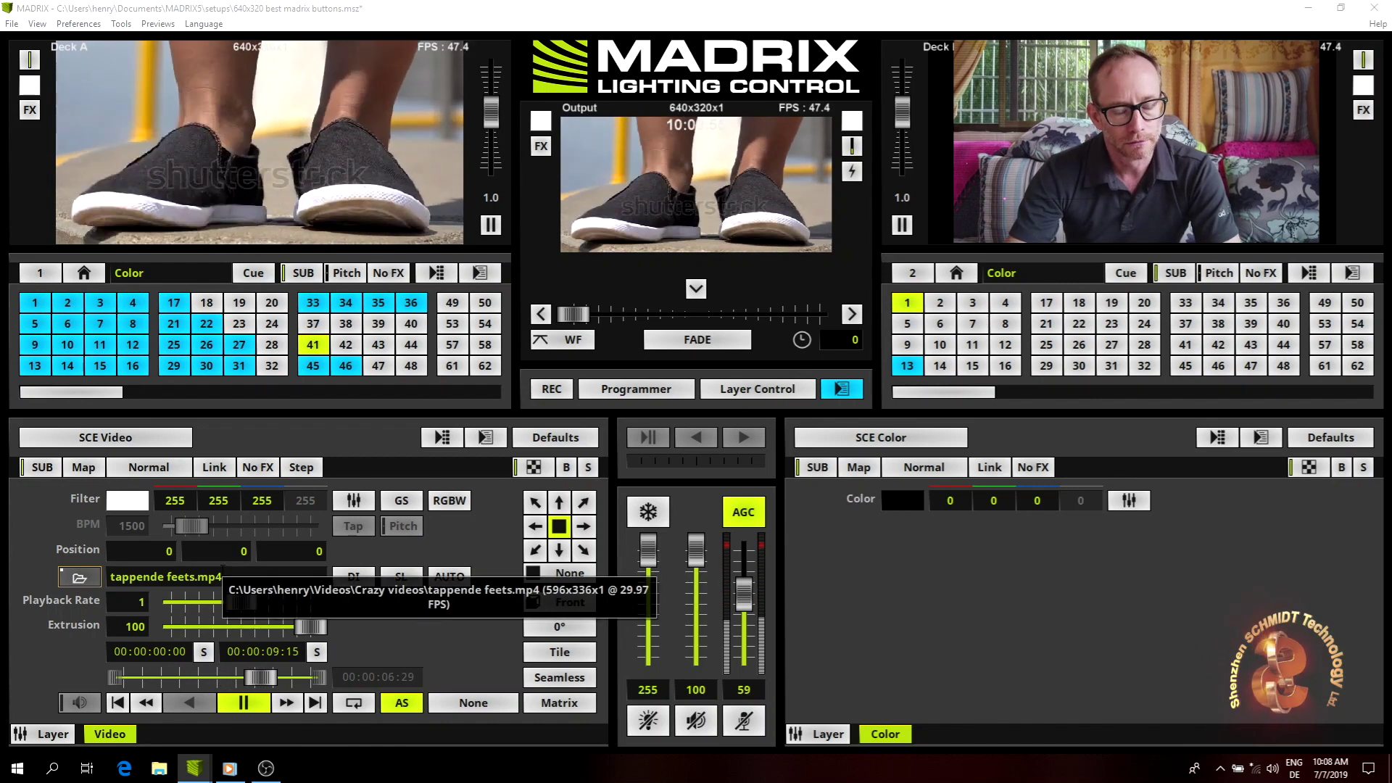
Step: Set the video's Filter colour to red (255,0,0)
{"action": "left_click", "coordinate": [127, 500]}
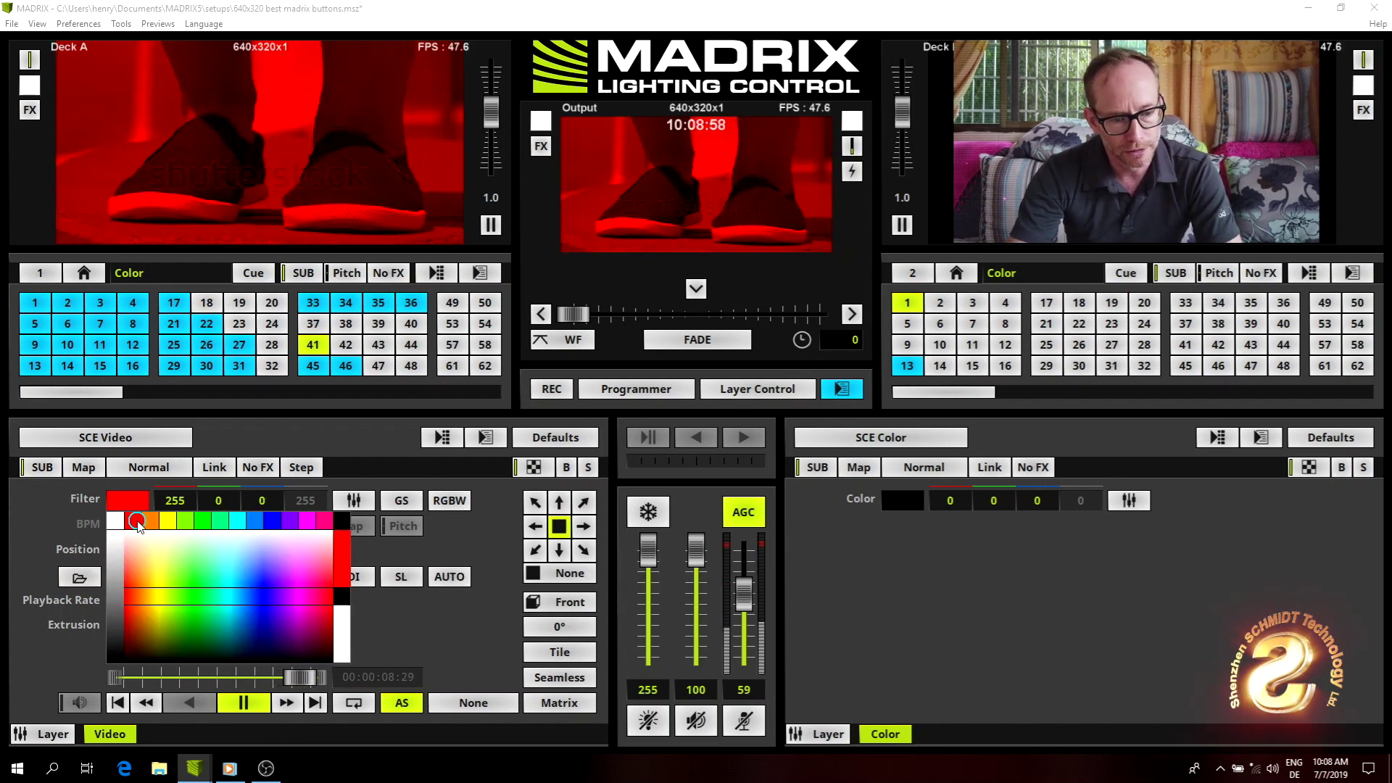
{"action": "left_click", "coordinate": [298, 521]}
{"action": "left_click", "coordinate": [150, 521]}
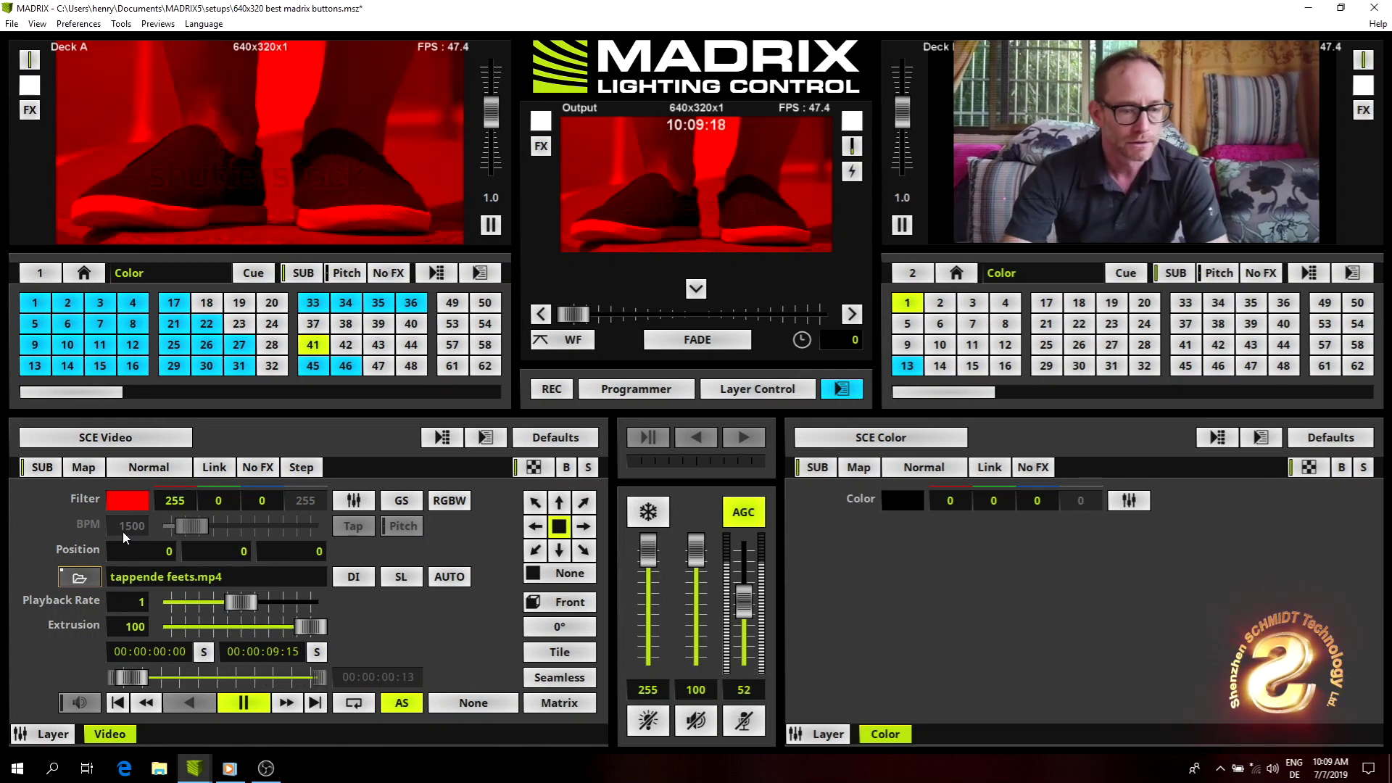
Step: Add a new Deck A layer running S2L Frequency Flash with Mask blend mode
{"action": "right_click", "coordinate": [114, 734]}
{"action": "left_click", "coordinate": [153, 556]}
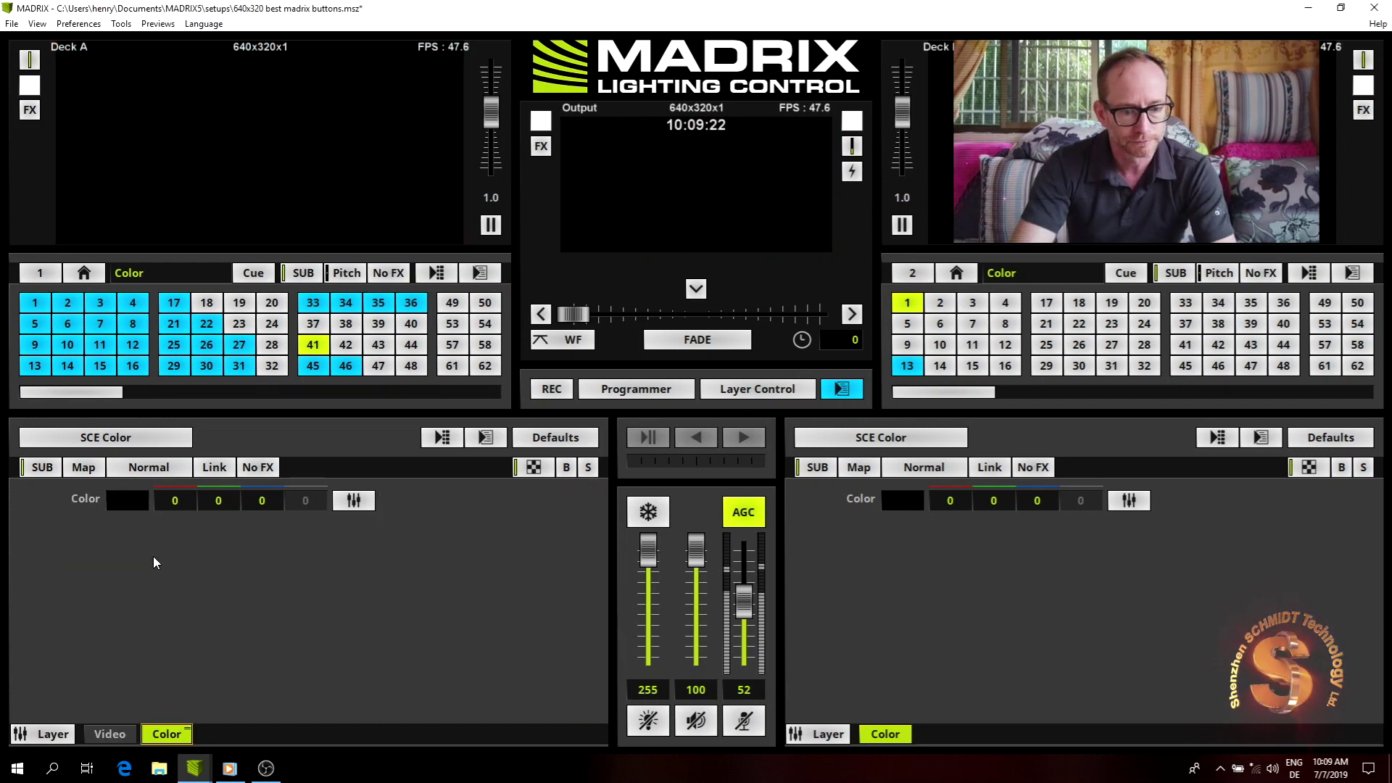
{"action": "left_click", "coordinate": [105, 437]}
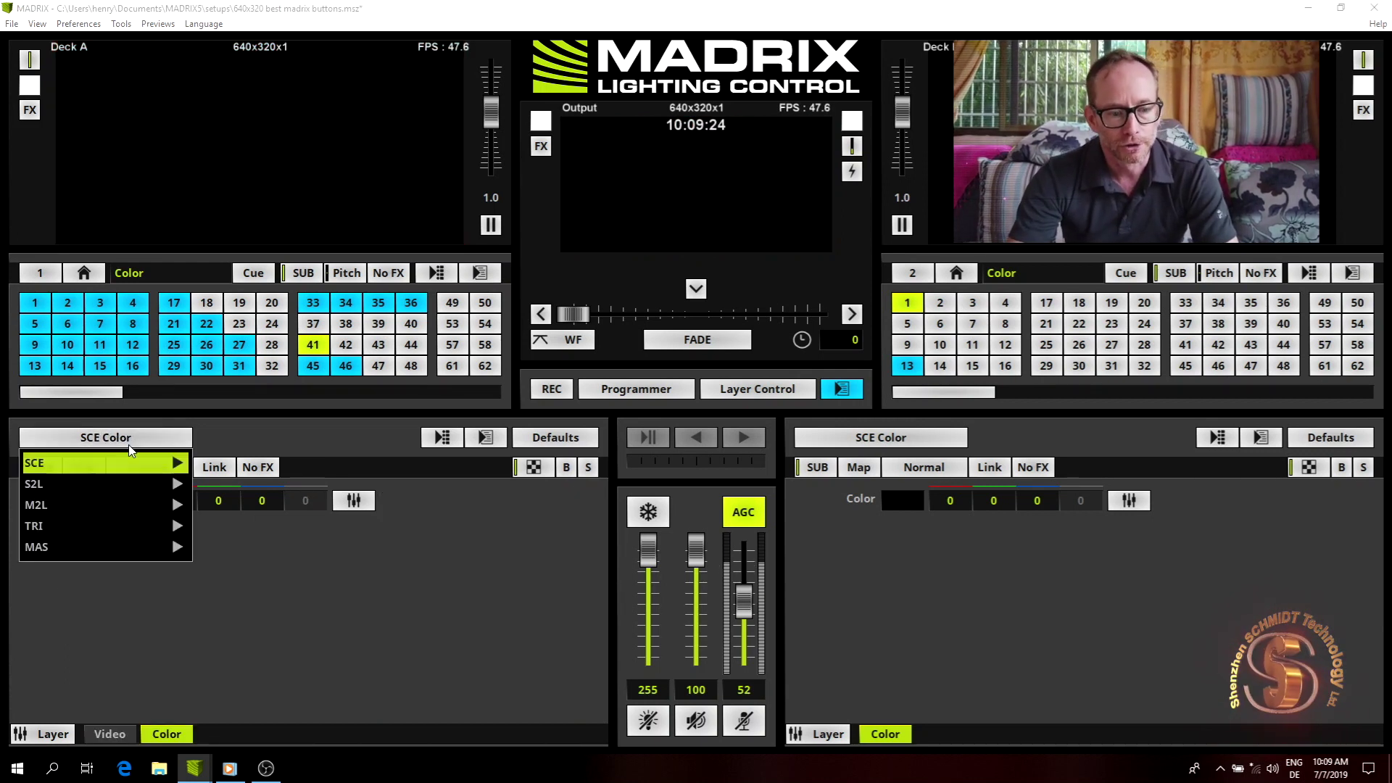
{"action": "mouse_move", "coordinate": [103, 484]}
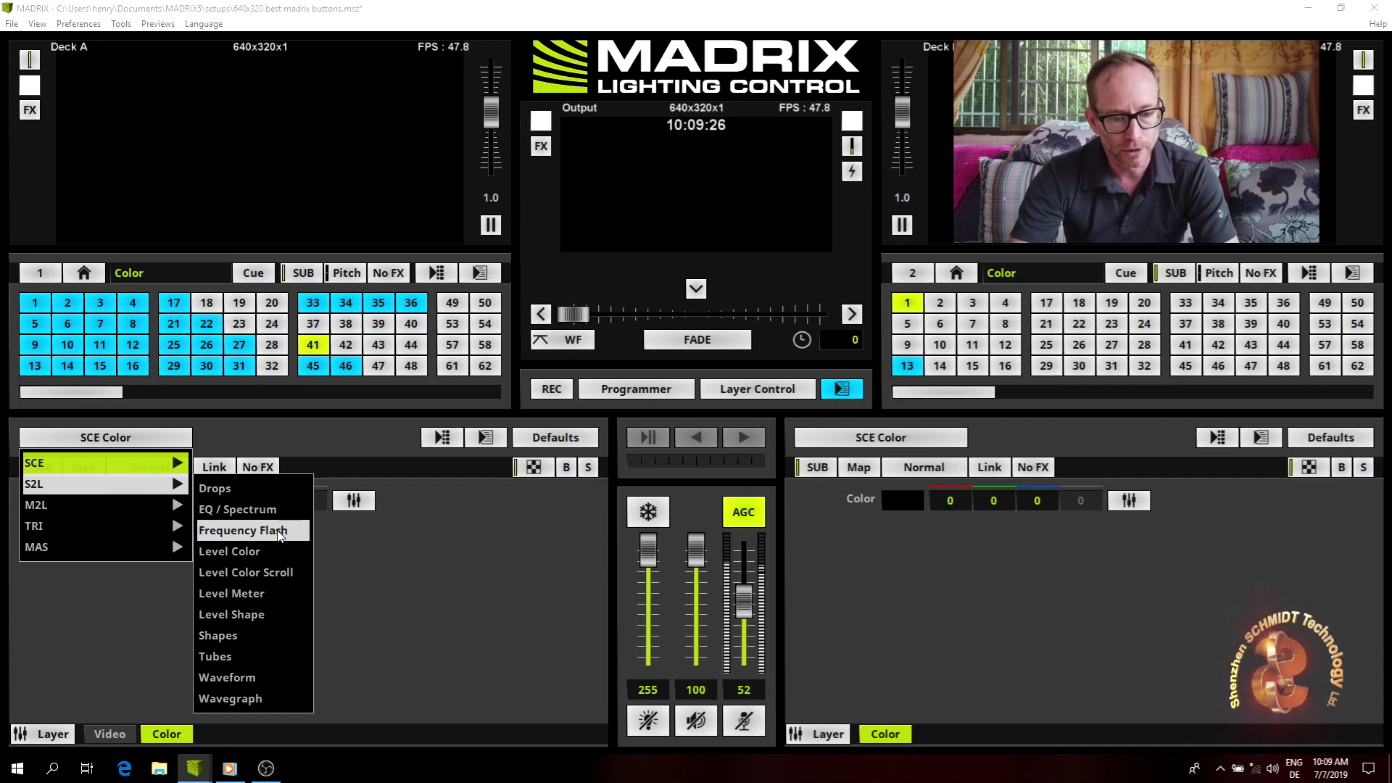
{"action": "left_click", "coordinate": [279, 532]}
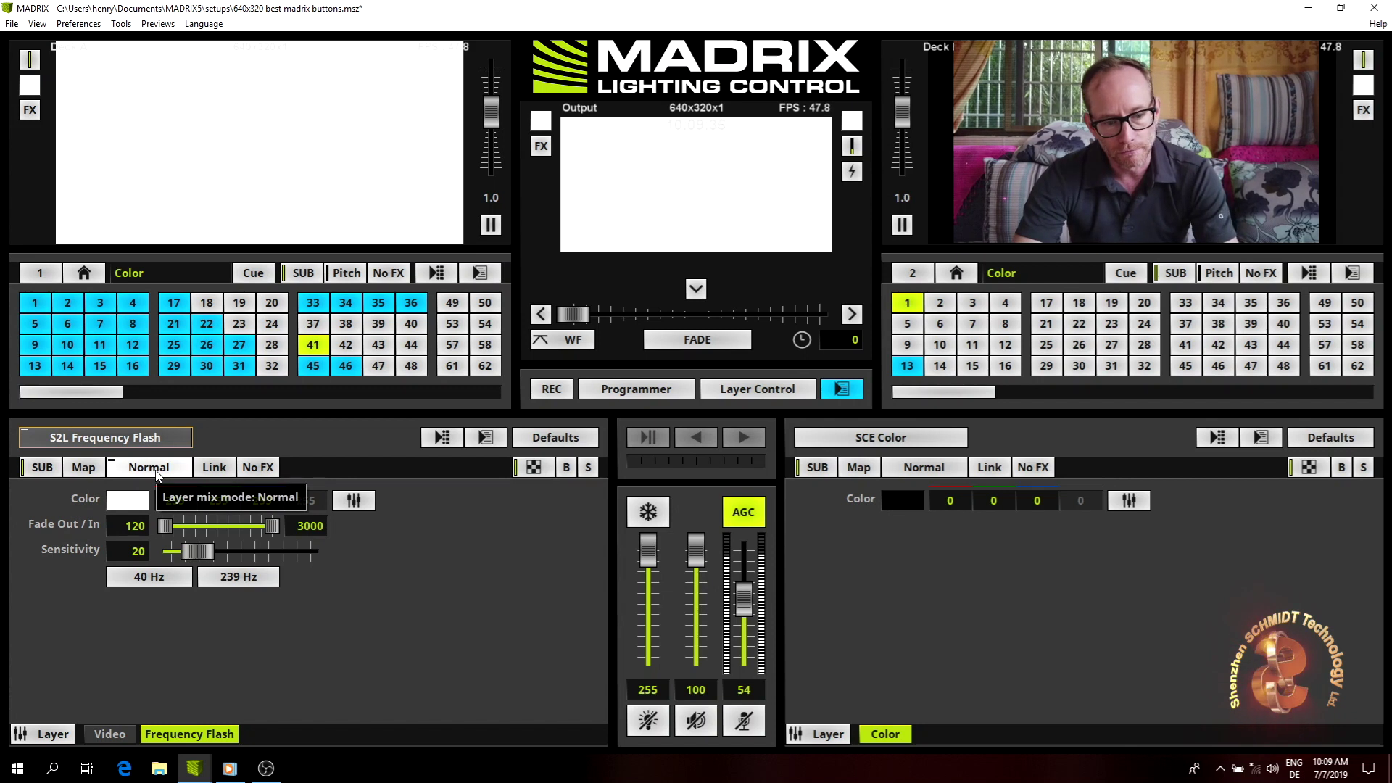
{"action": "left_click", "coordinate": [158, 475]}
{"action": "left_click", "coordinate": [158, 464]}
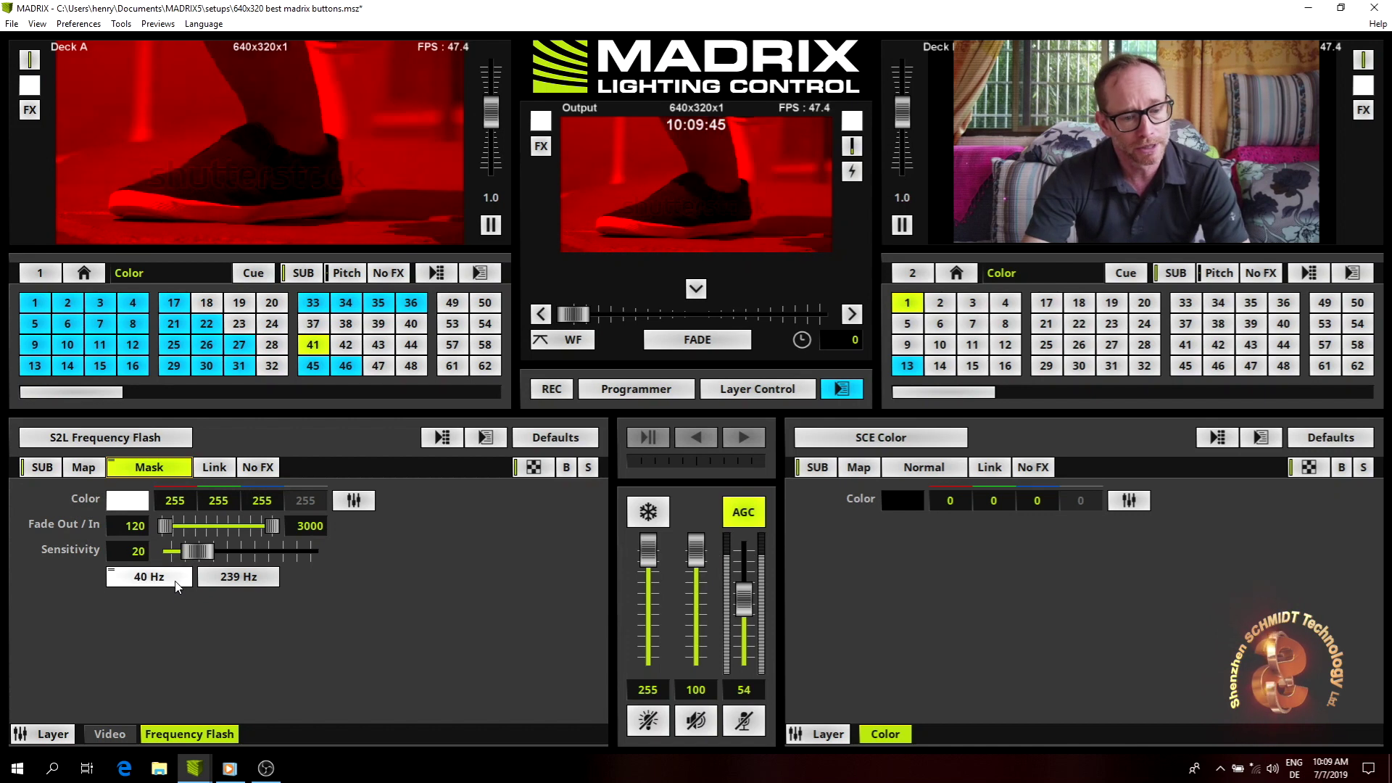
Step: Set the Frequency Flash range to 5 Hz low and 57 Hz high
{"action": "left_click", "coordinate": [151, 578]}
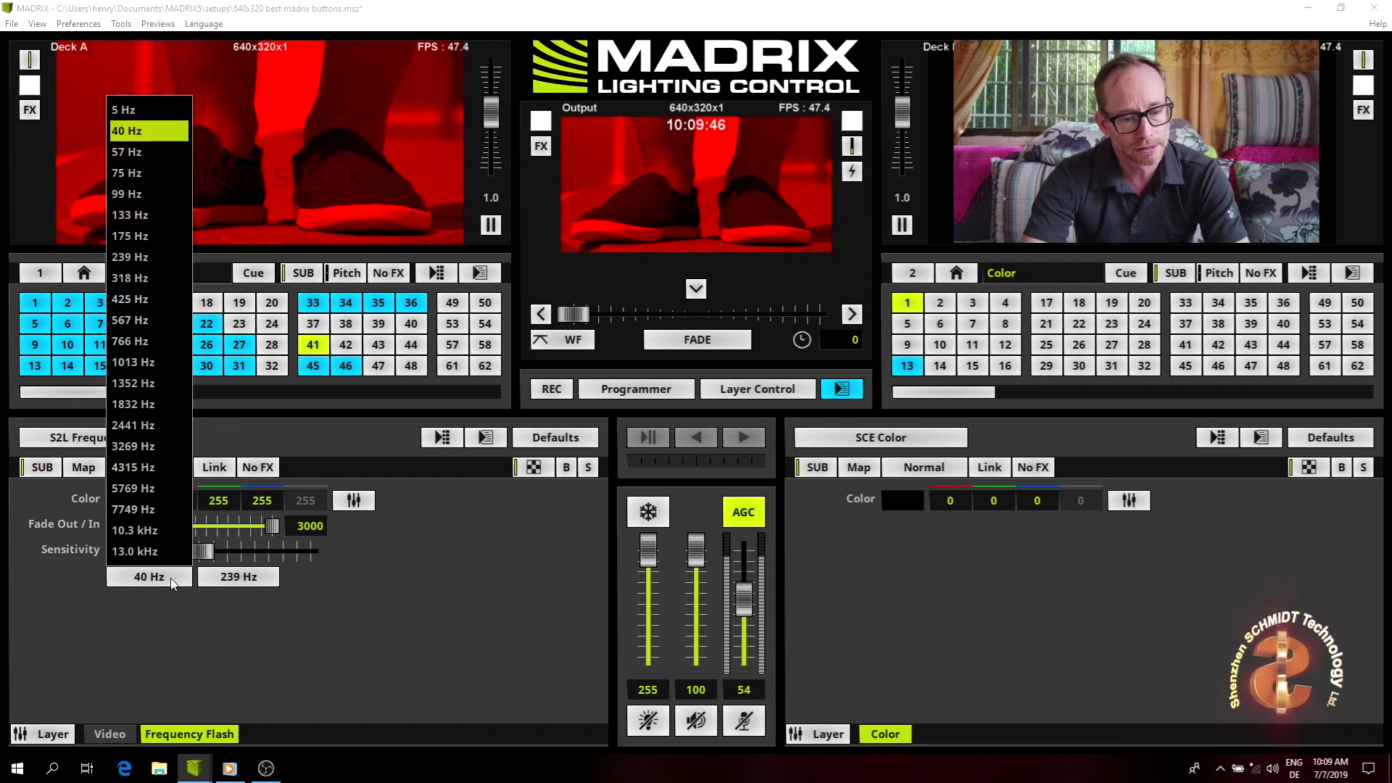
{"action": "left_click", "coordinate": [135, 113]}
{"action": "left_click", "coordinate": [255, 577]}
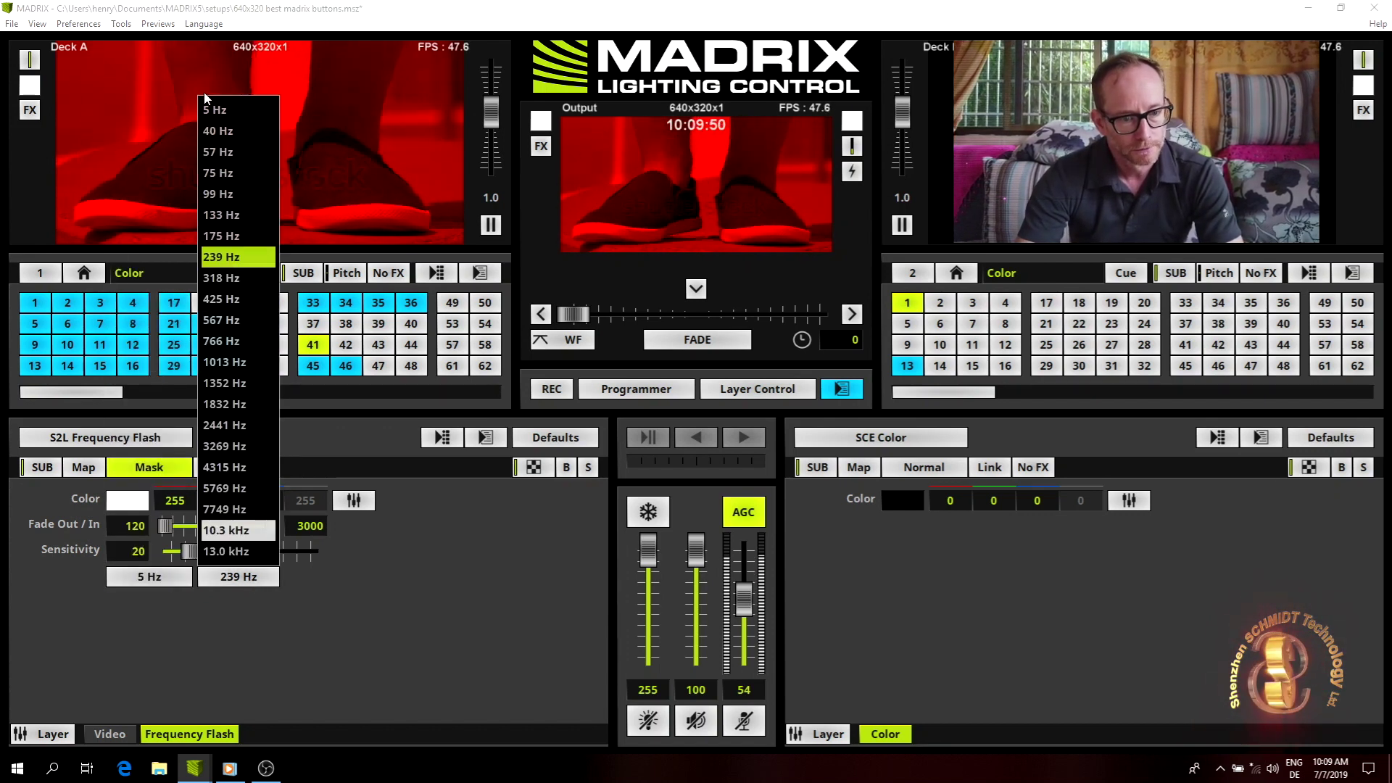
{"action": "left_click", "coordinate": [239, 157]}
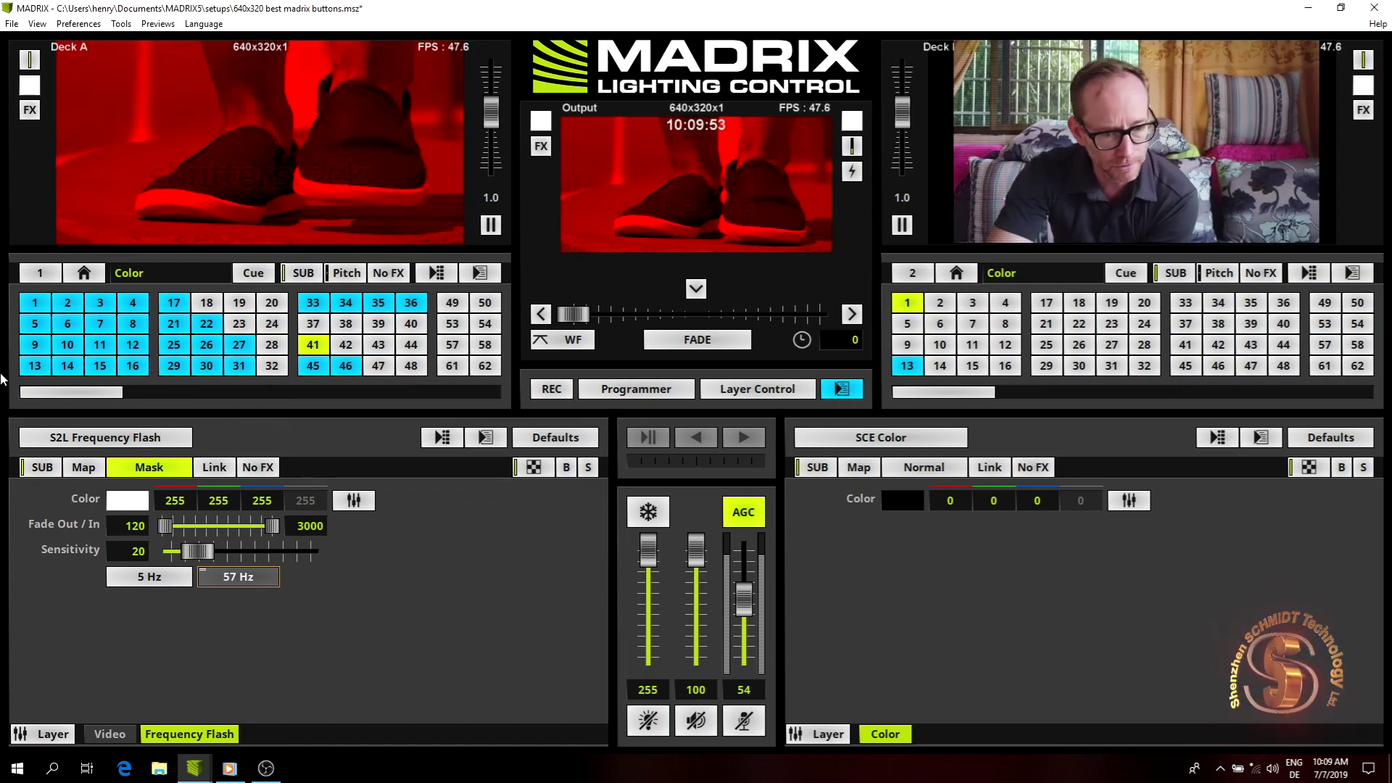
Step: Change Fade Out to 200 and mute the audio input
{"action": "left_click", "coordinate": [121, 529]}
{"action": "key", "text": "Delete"}
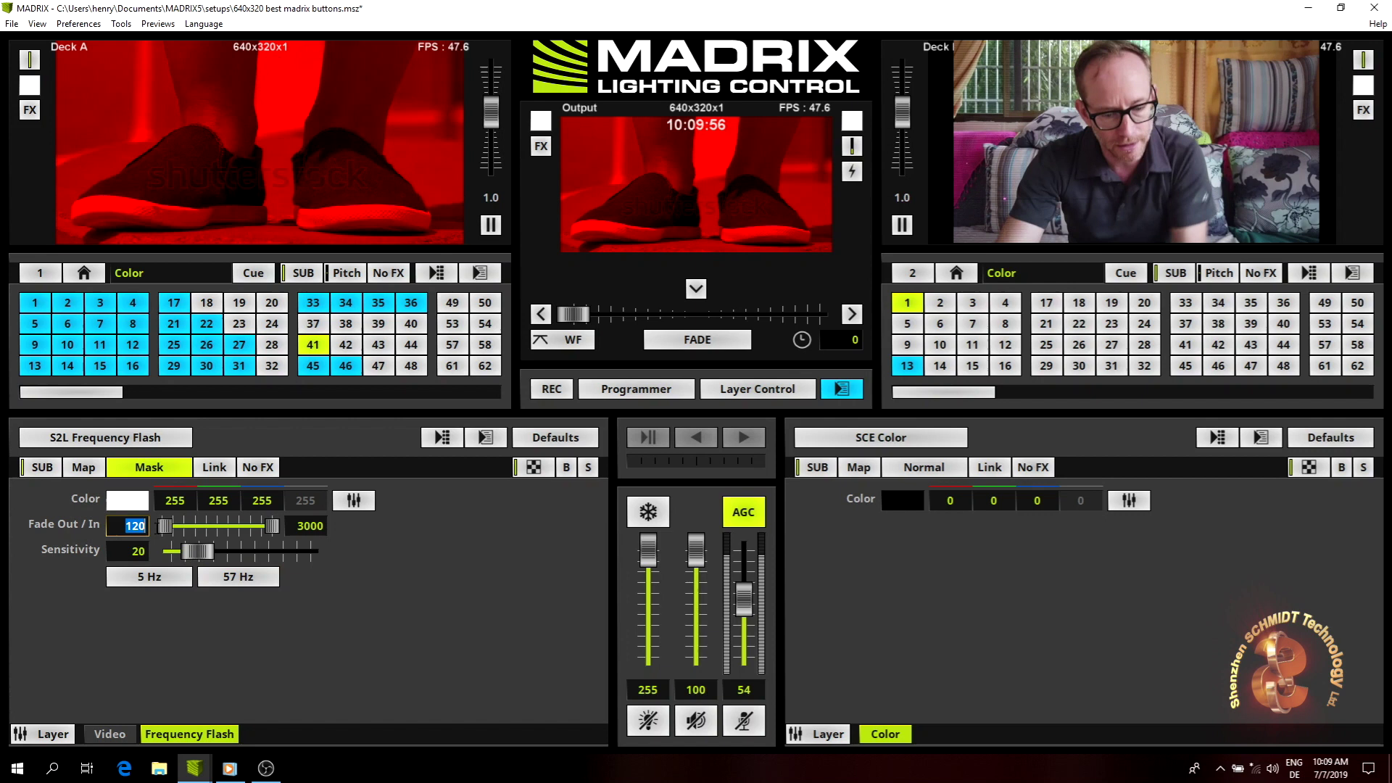
{"action": "type", "text": "0"}
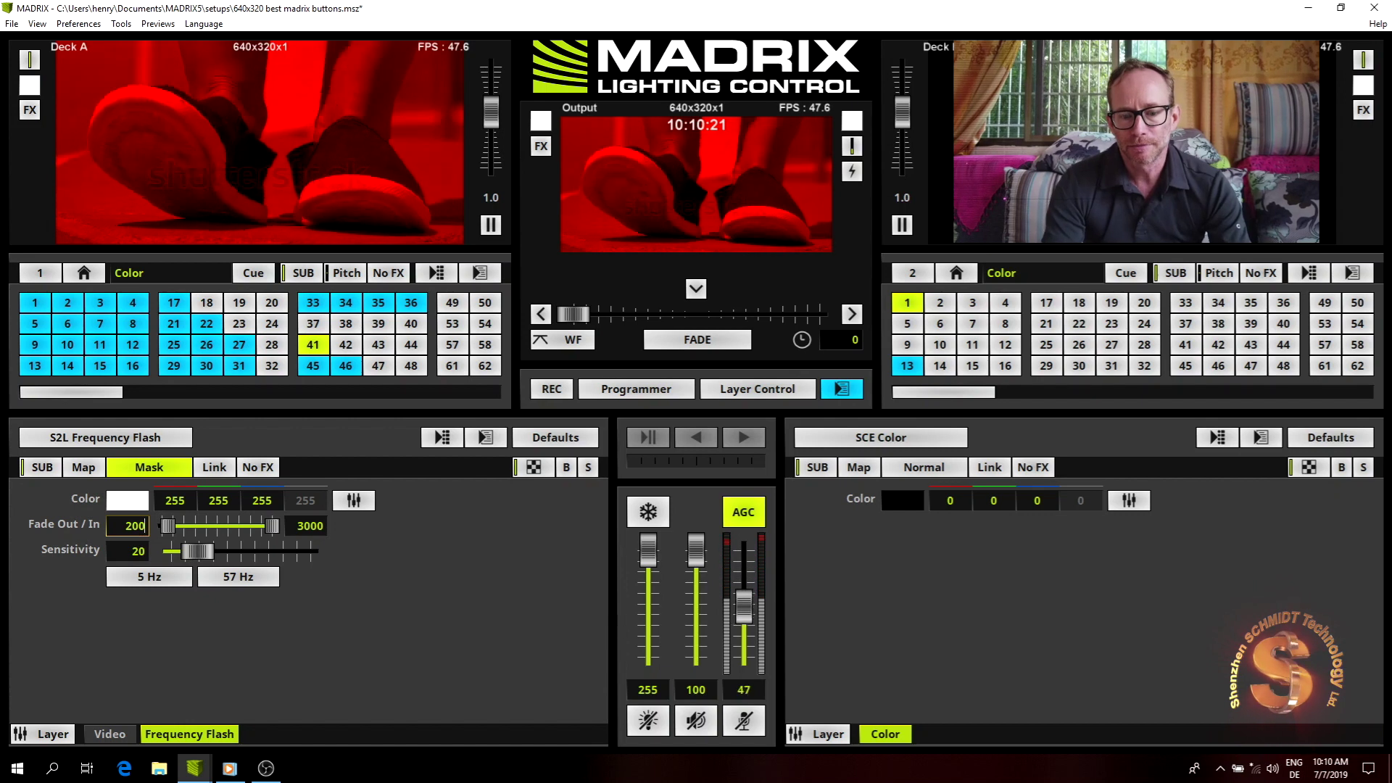
{"action": "left_click", "coordinate": [754, 730]}
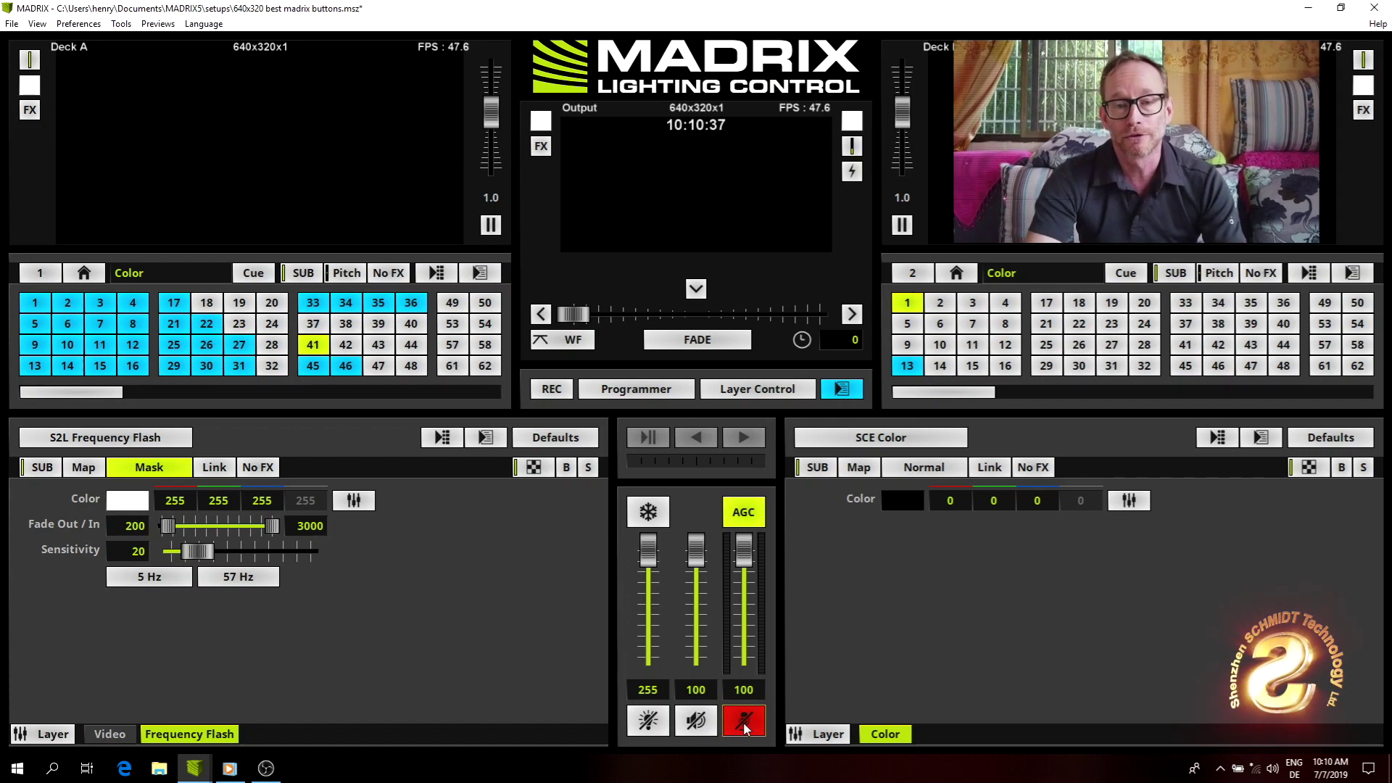
Step: Unmute the audio input so the flash mask reacts to sound again
{"action": "left_click", "coordinate": [744, 723]}
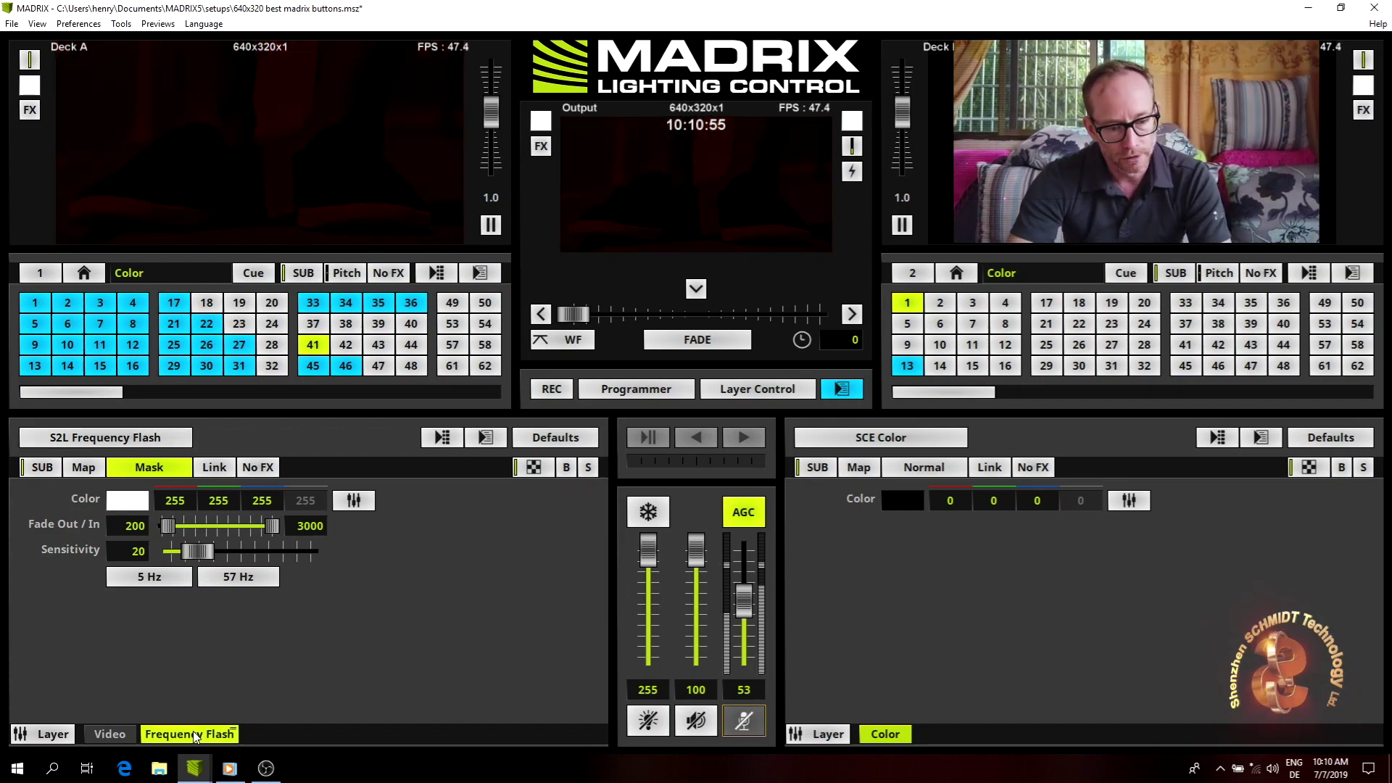
Step: Add a new Deck A layer using the SCE Ticker / Scrolling Text effect
{"action": "right_click", "coordinate": [196, 733]}
{"action": "left_click", "coordinate": [251, 564]}
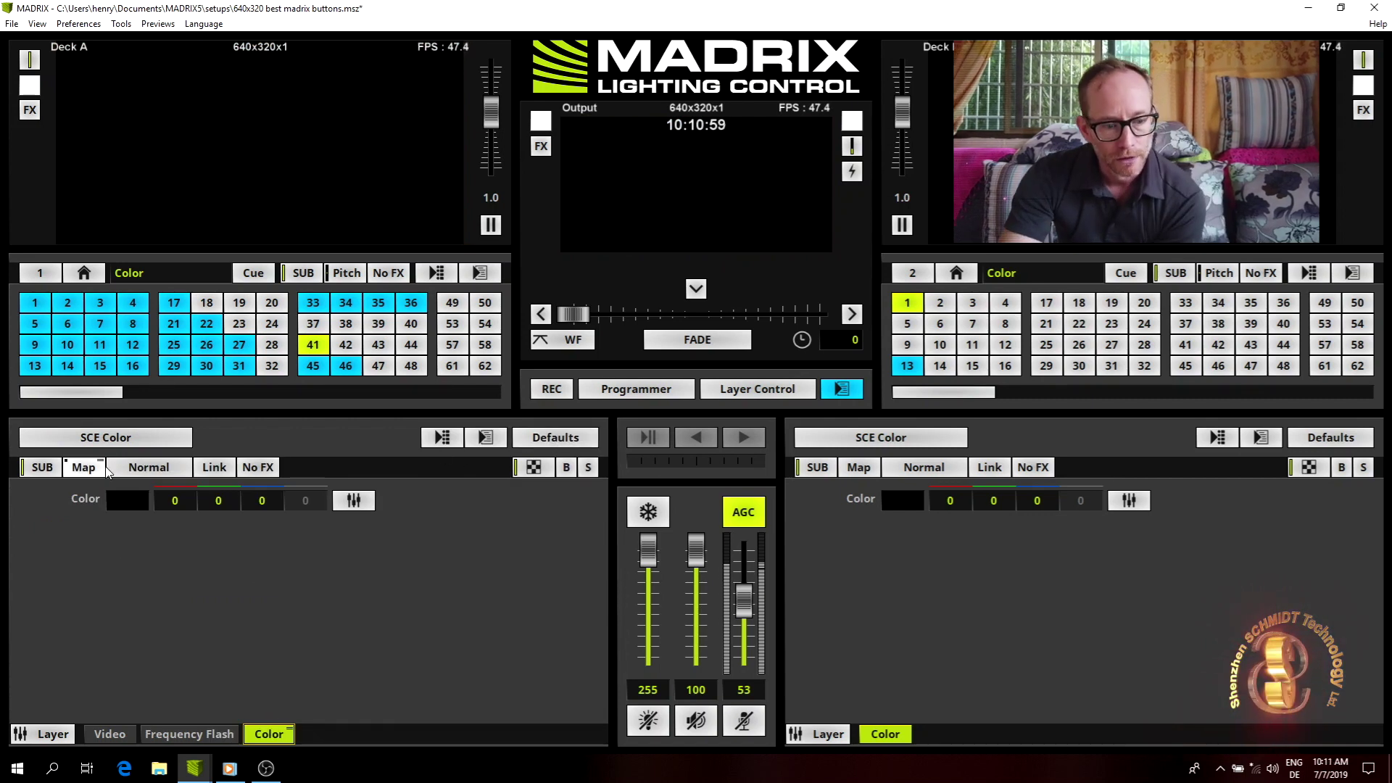
{"action": "left_click", "coordinate": [119, 442]}
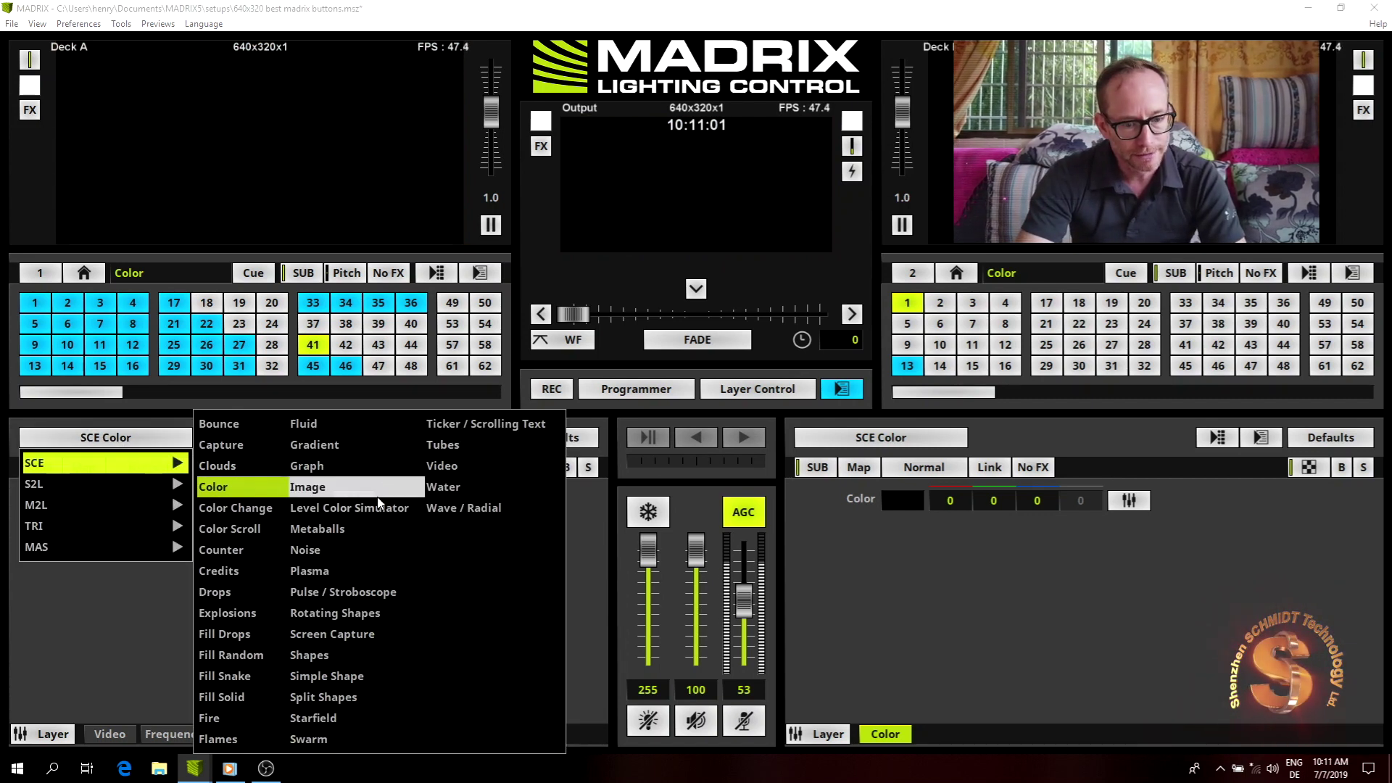
{"action": "left_click", "coordinate": [485, 426]}
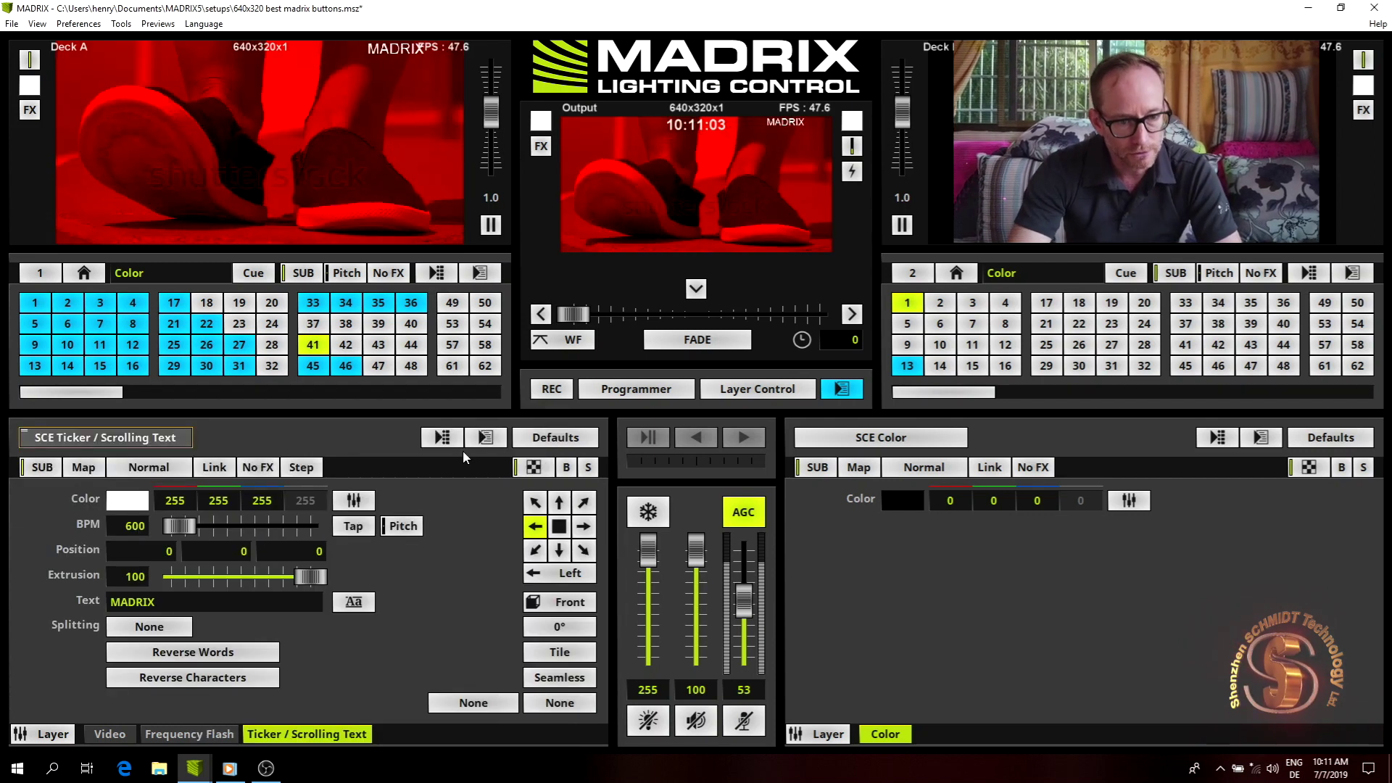
Step: Set the ticker direction to None and its text to 'LJ STL MADRIX'
{"action": "left_click", "coordinate": [559, 527]}
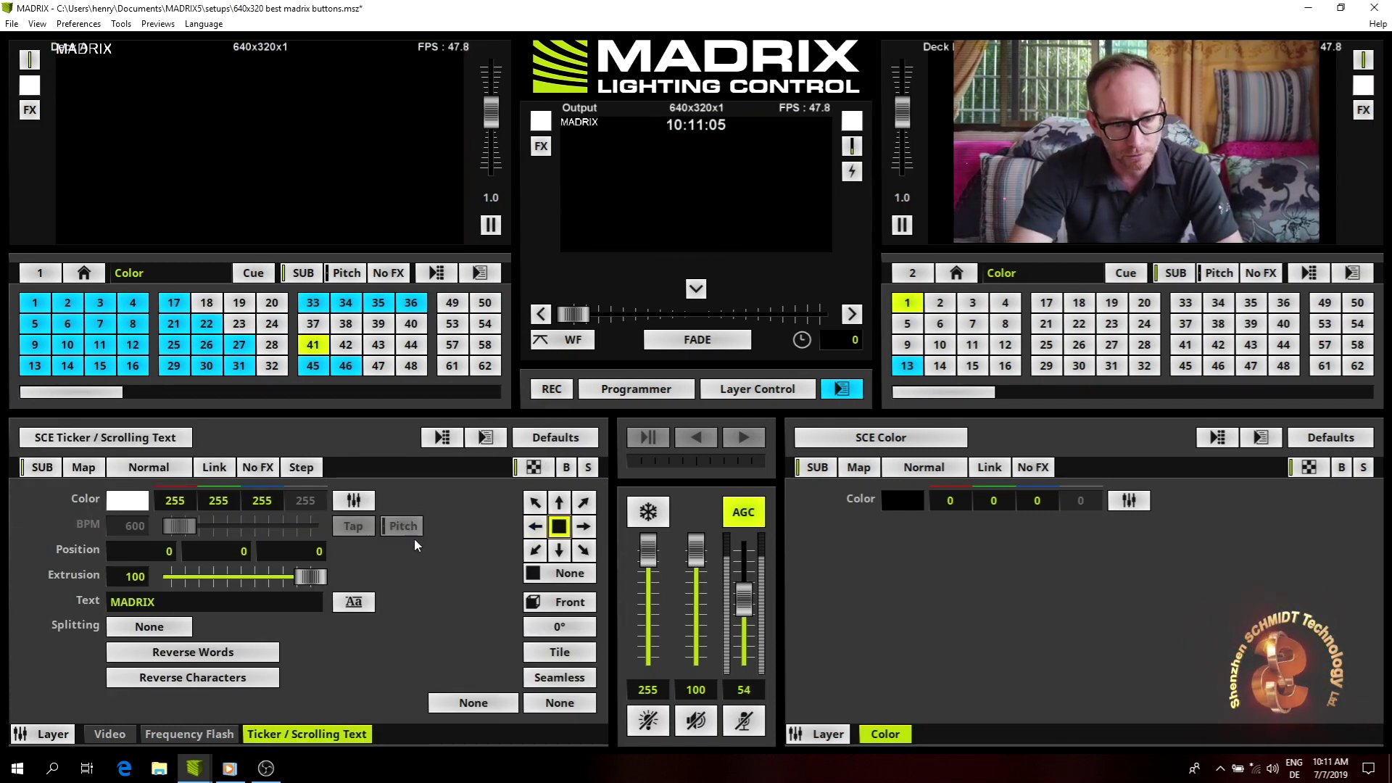
{"action": "left_click", "coordinate": [120, 601]}
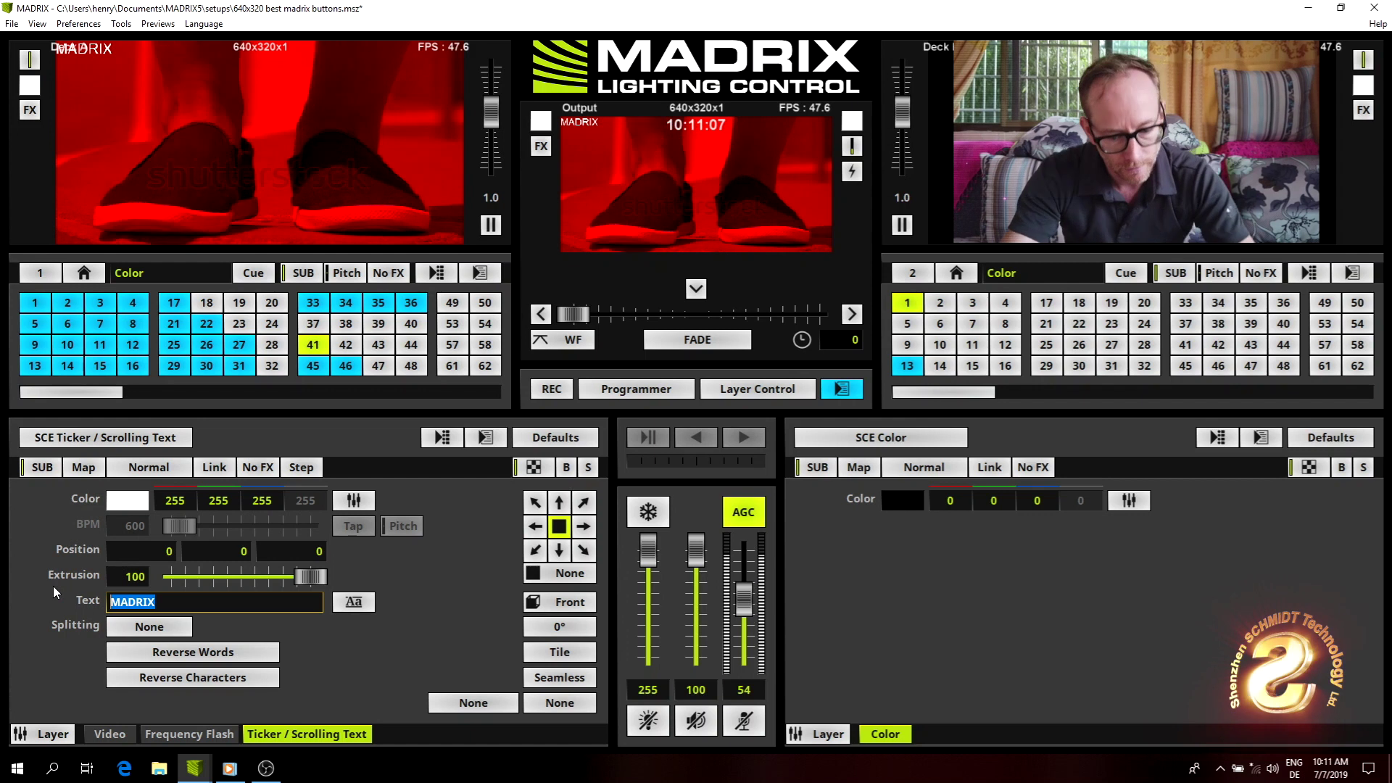
{"action": "type", "text": "L"}
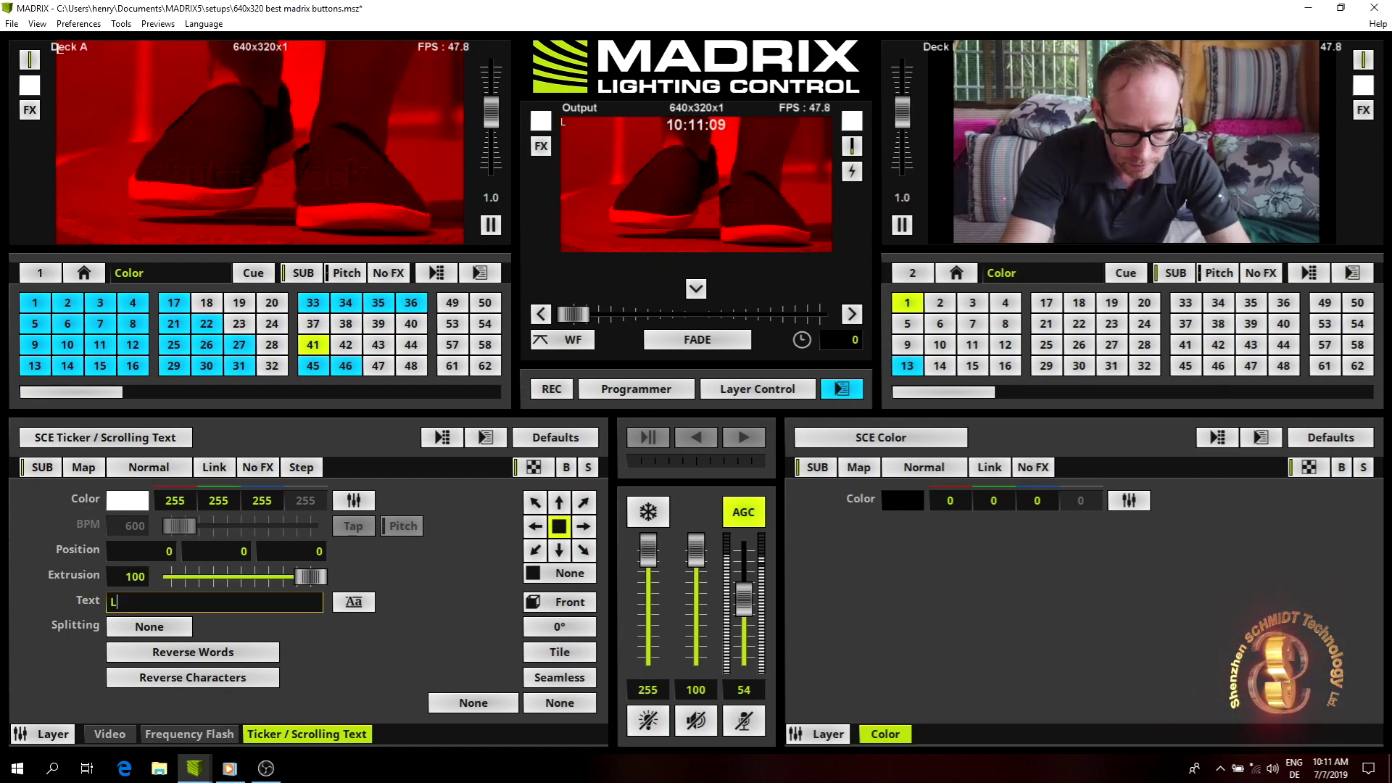
{"action": "type", "text": "J"}
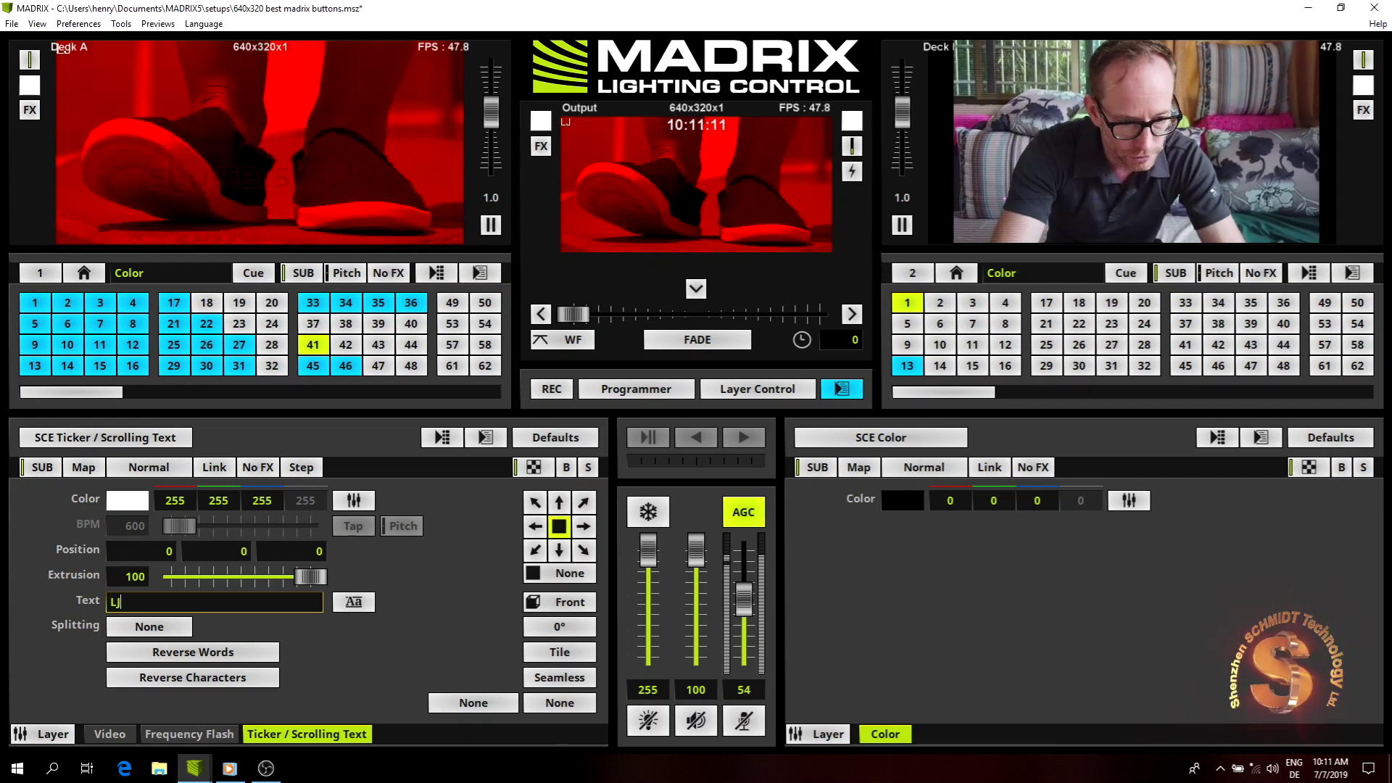
{"action": "type", "text": " STL"}
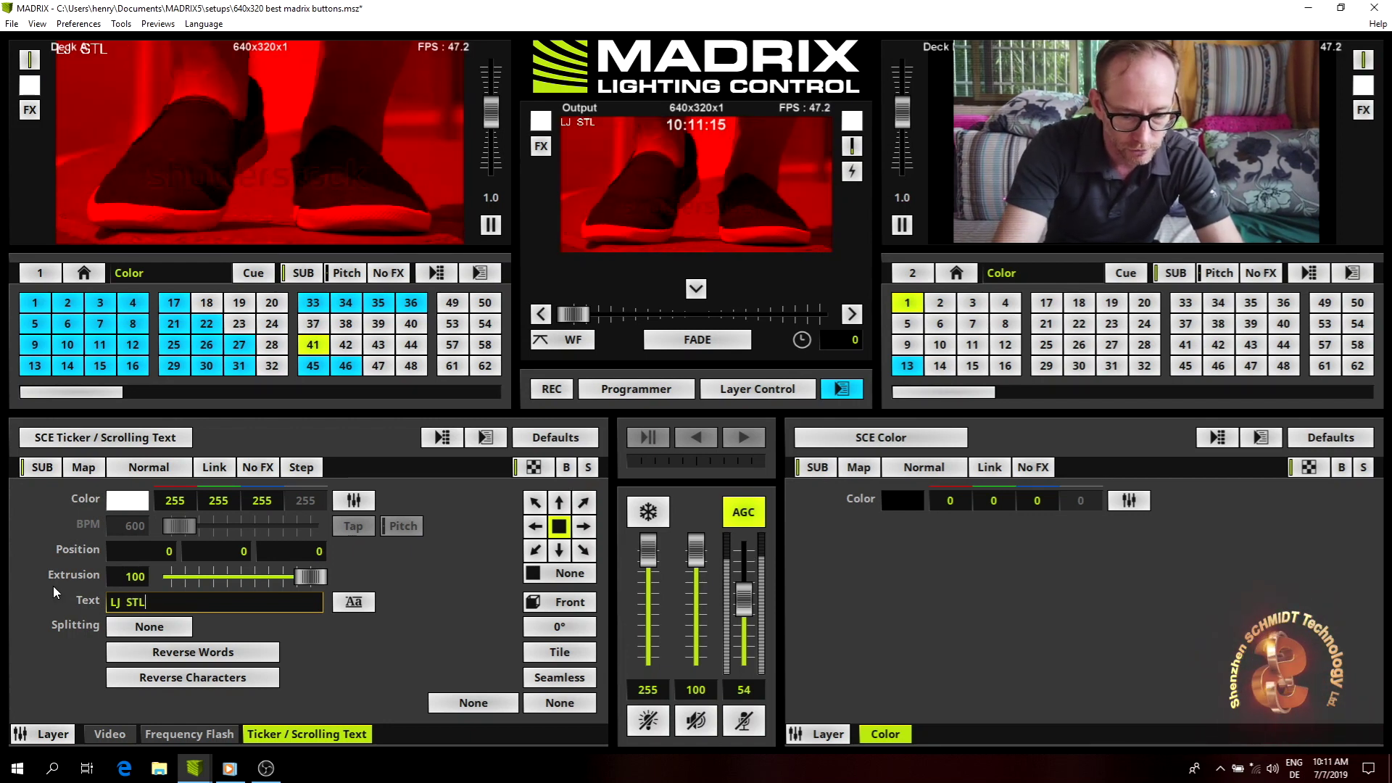
{"action": "type", "text": " MAD"}
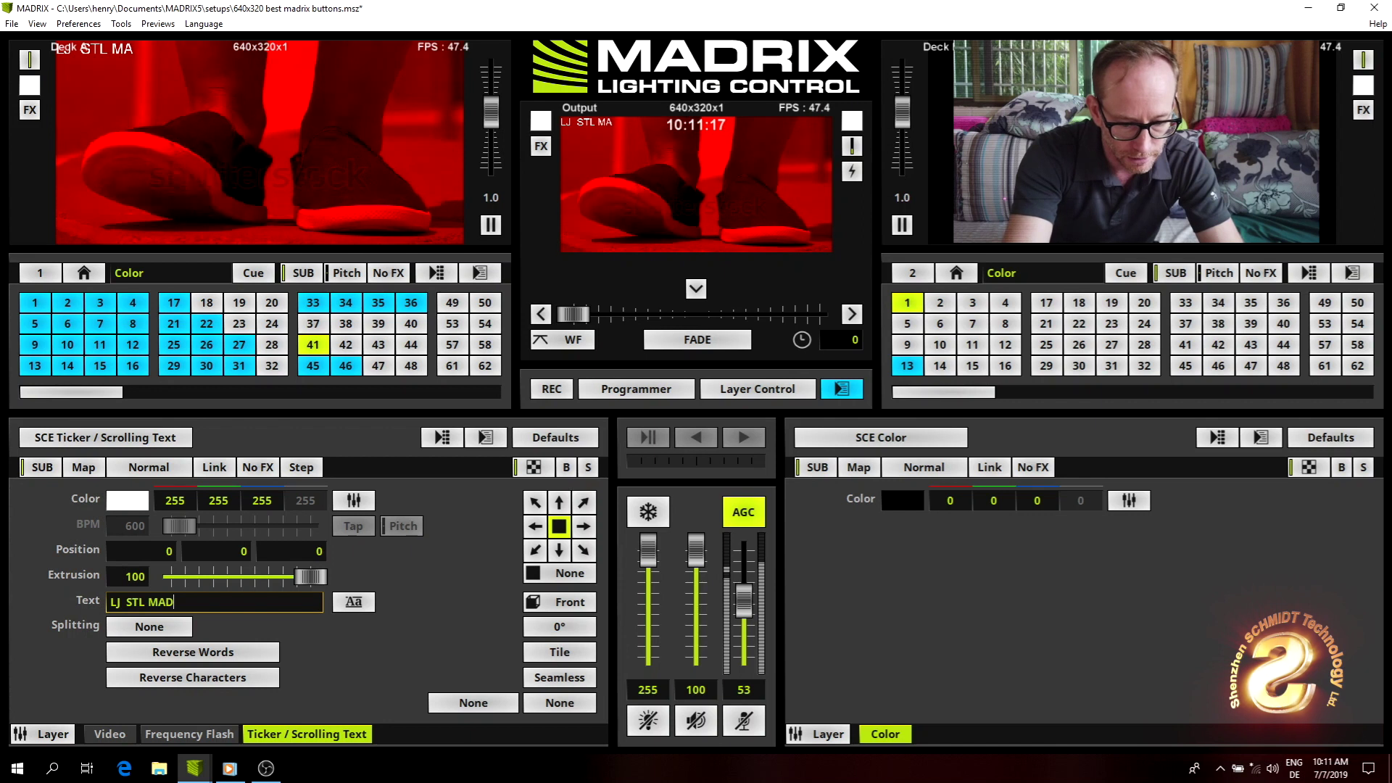
{"action": "type", "text": "RIX"}
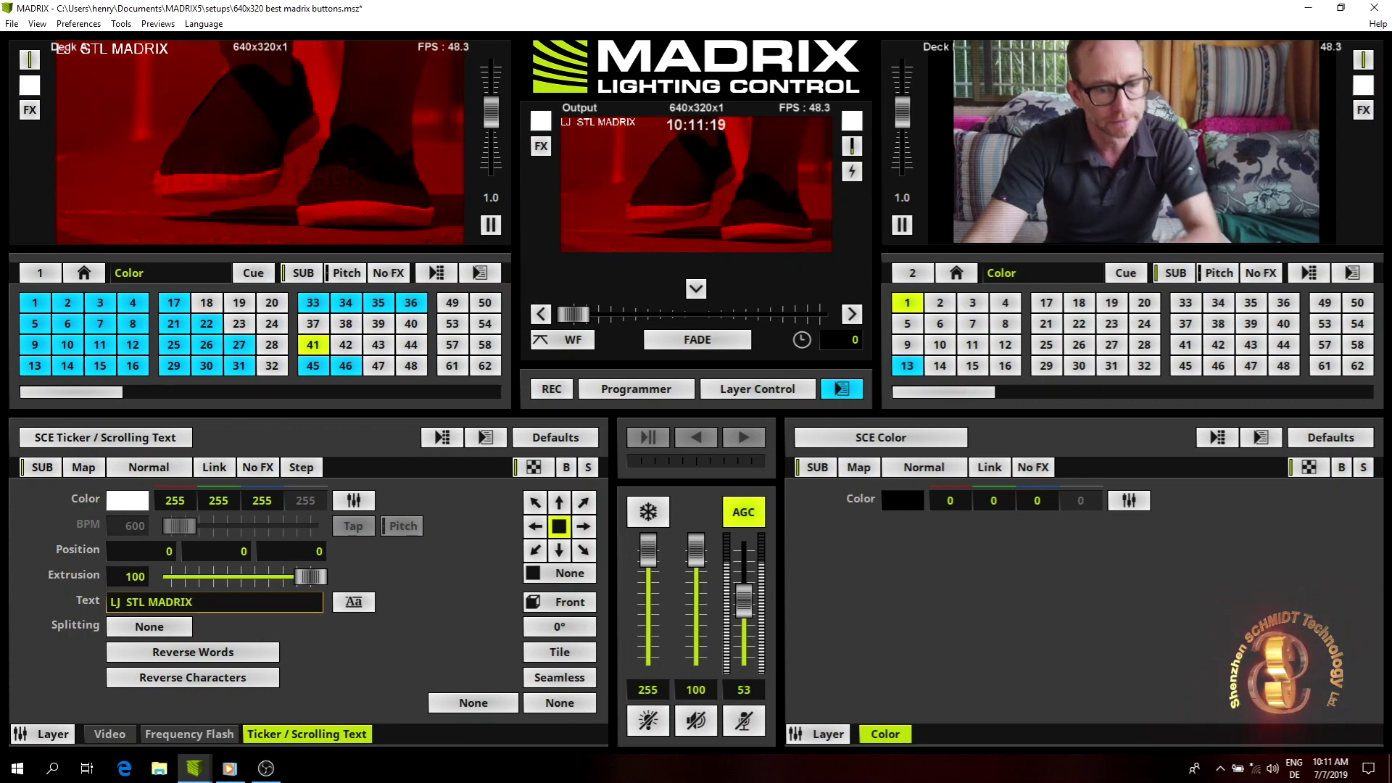
{"action": "left_click", "coordinate": [353, 602]}
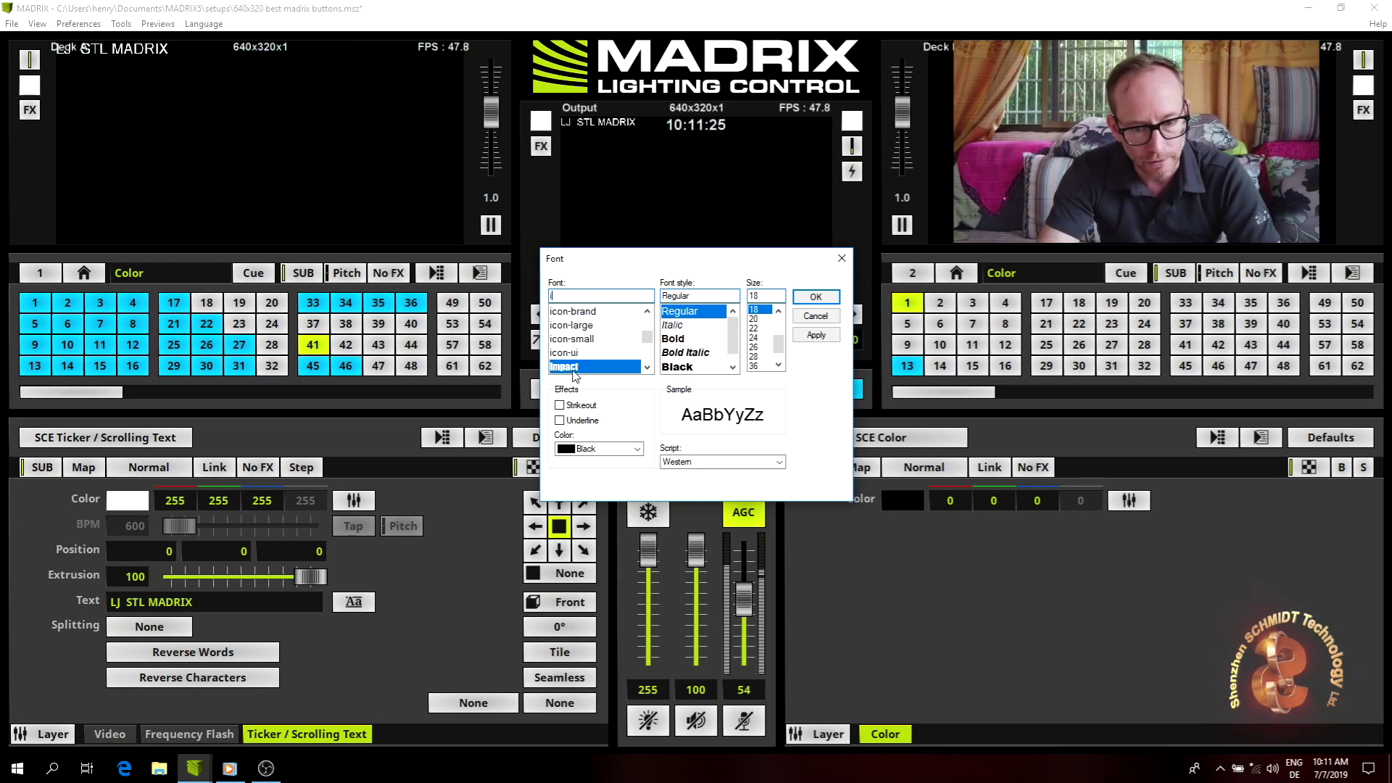
Step: Set the ticker font to Impact at size 48 and apply it
{"action": "left_click", "coordinate": [574, 370]}
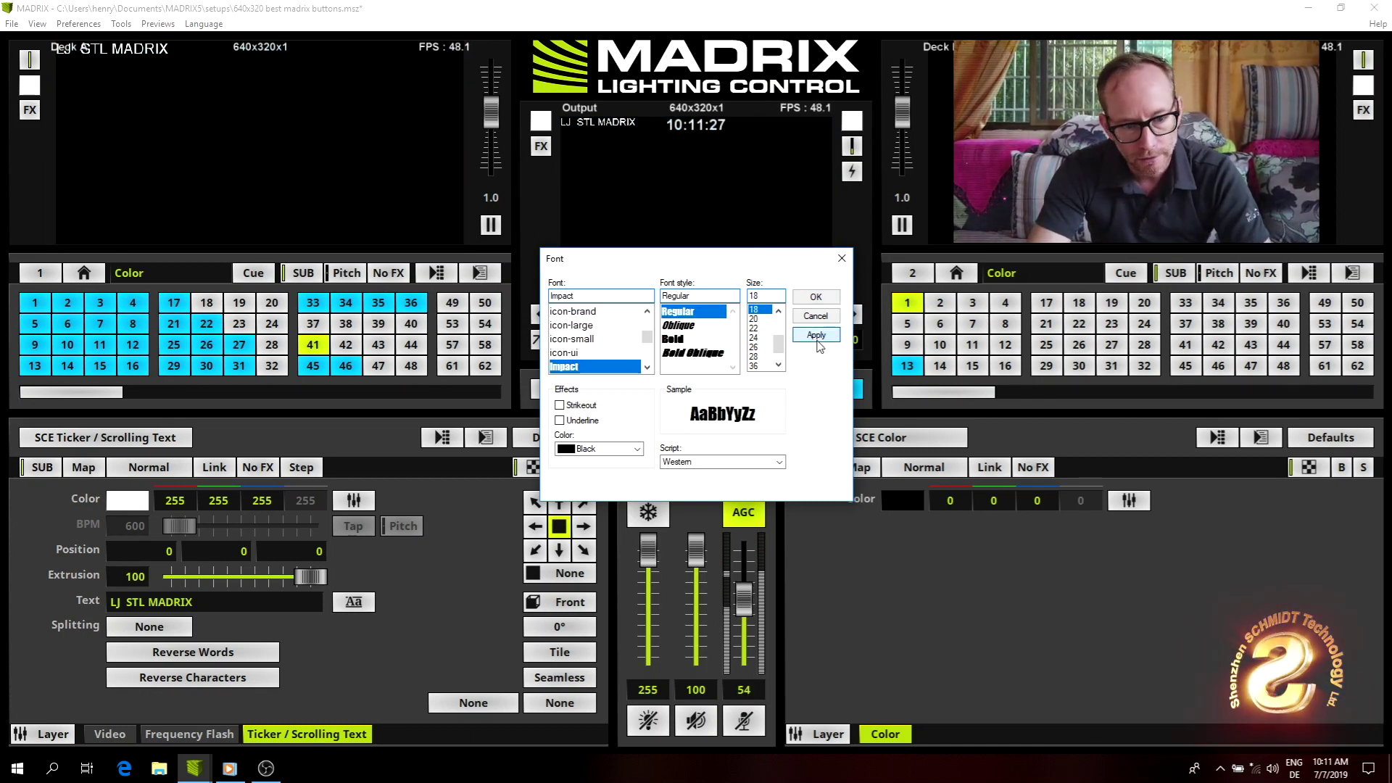
{"action": "left_click_drag", "start_coordinate": [778, 349], "coordinate": [780, 358]}
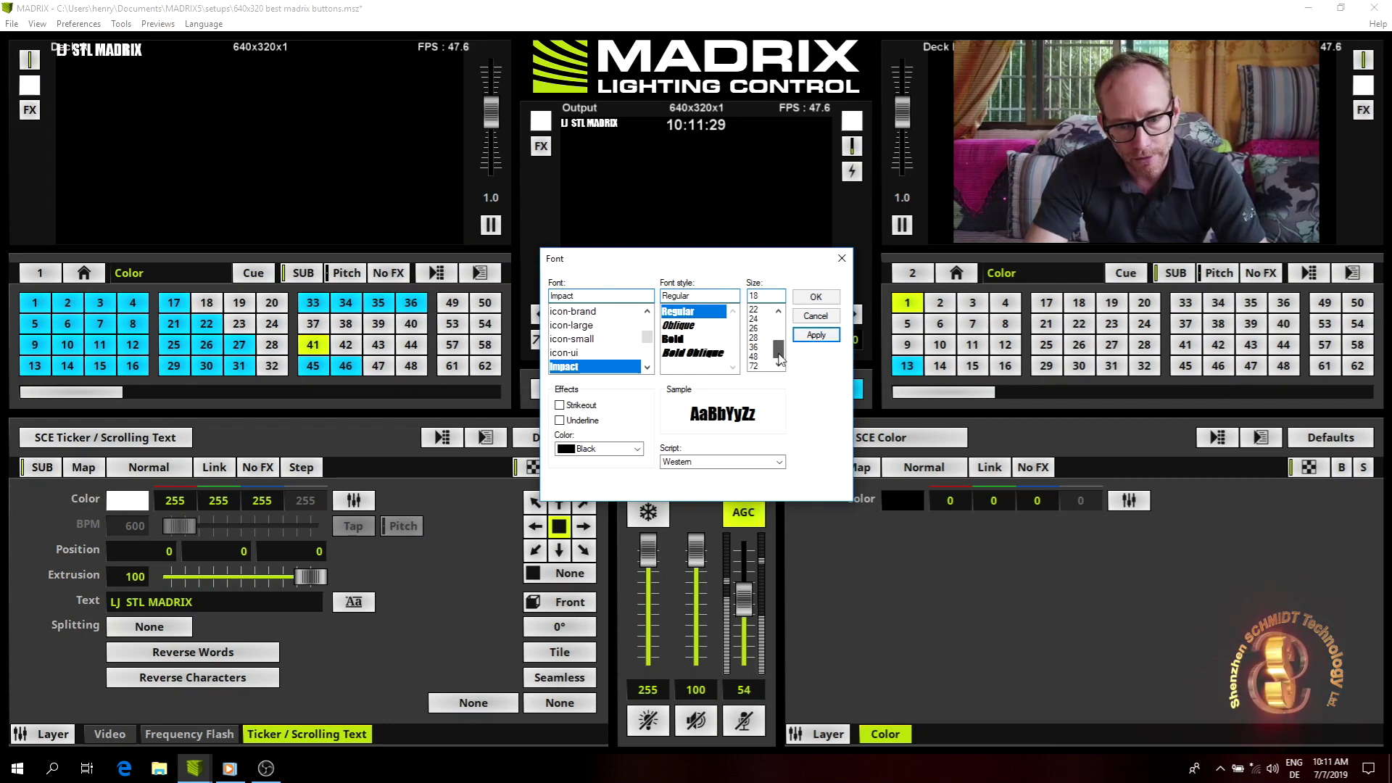
{"action": "left_click", "coordinate": [757, 357]}
{"action": "left_click", "coordinate": [815, 336]}
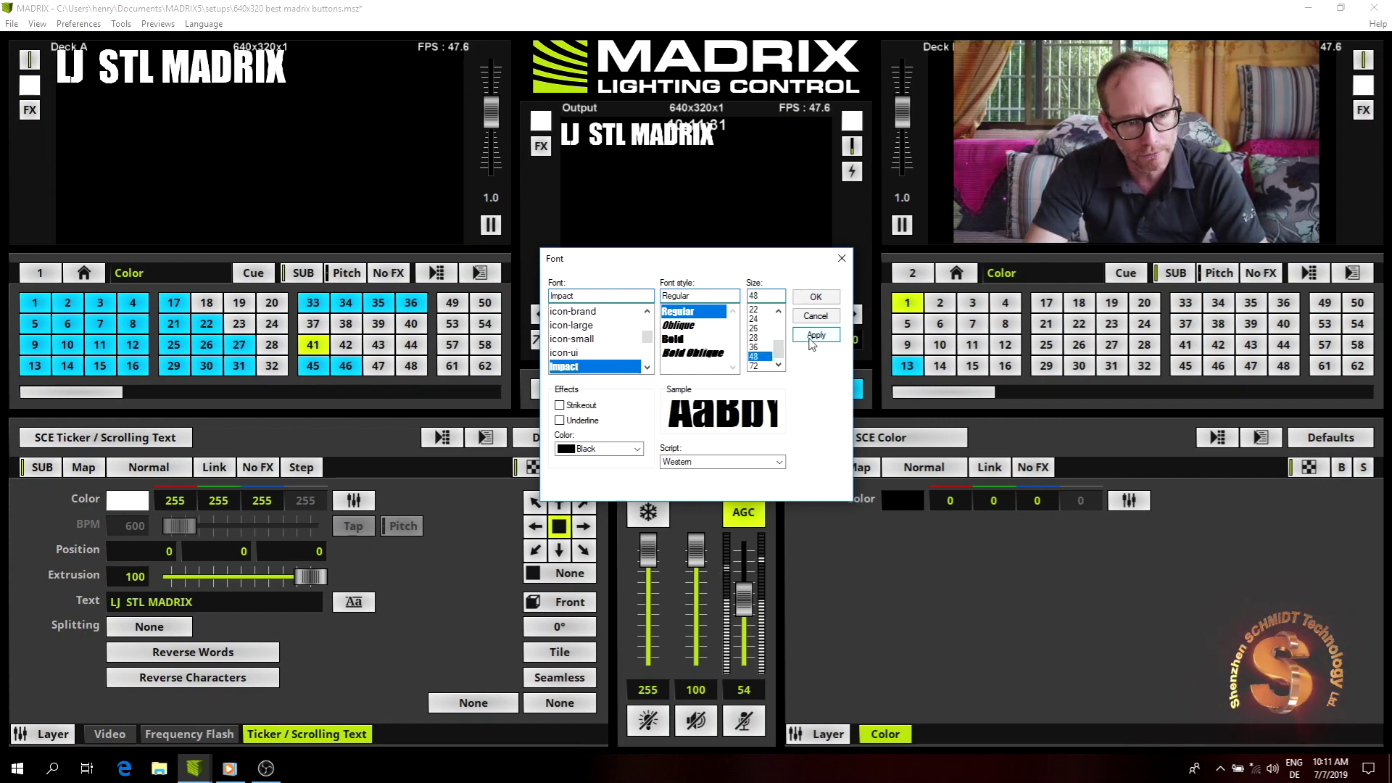
{"action": "left_click", "coordinate": [817, 296]}
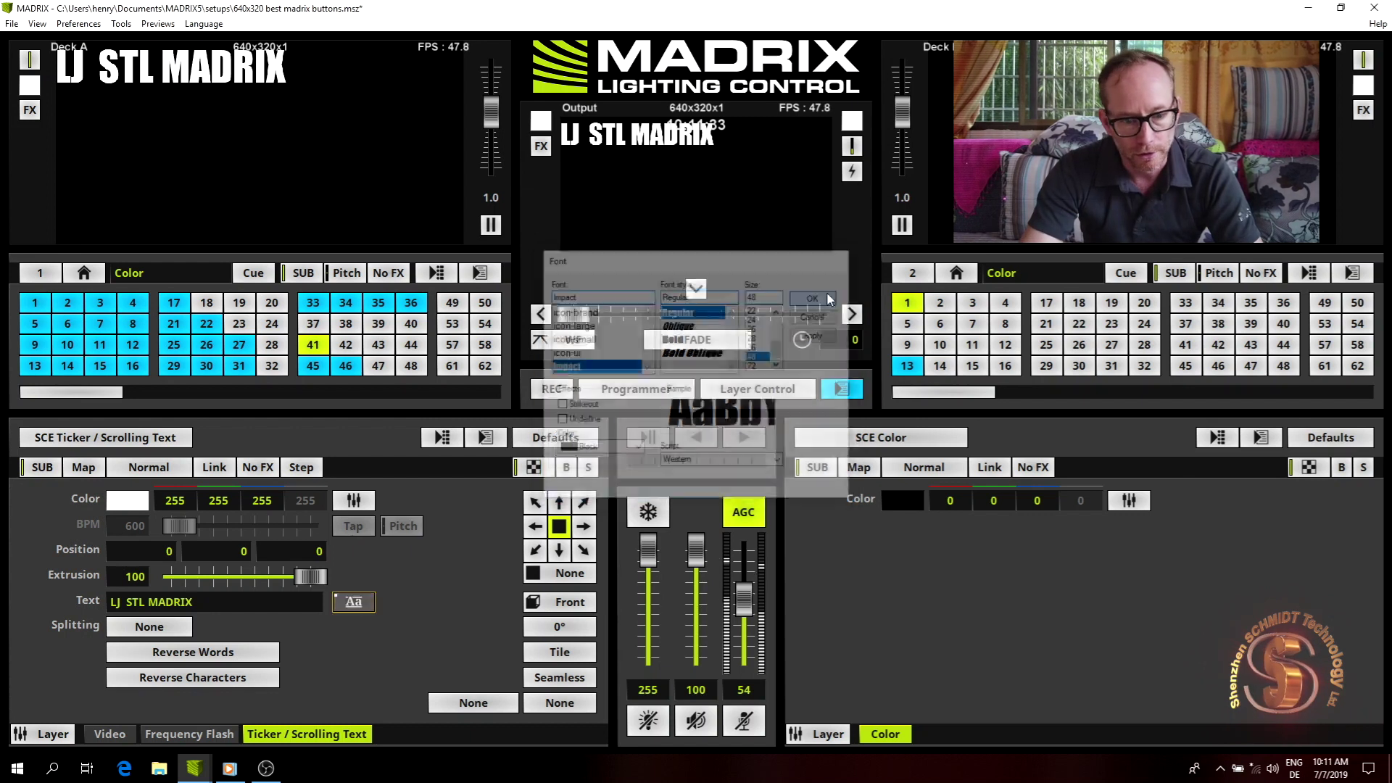
Step: Shift the text's mapping to about 22.5% across and 57% down
{"action": "left_click", "coordinate": [85, 468]}
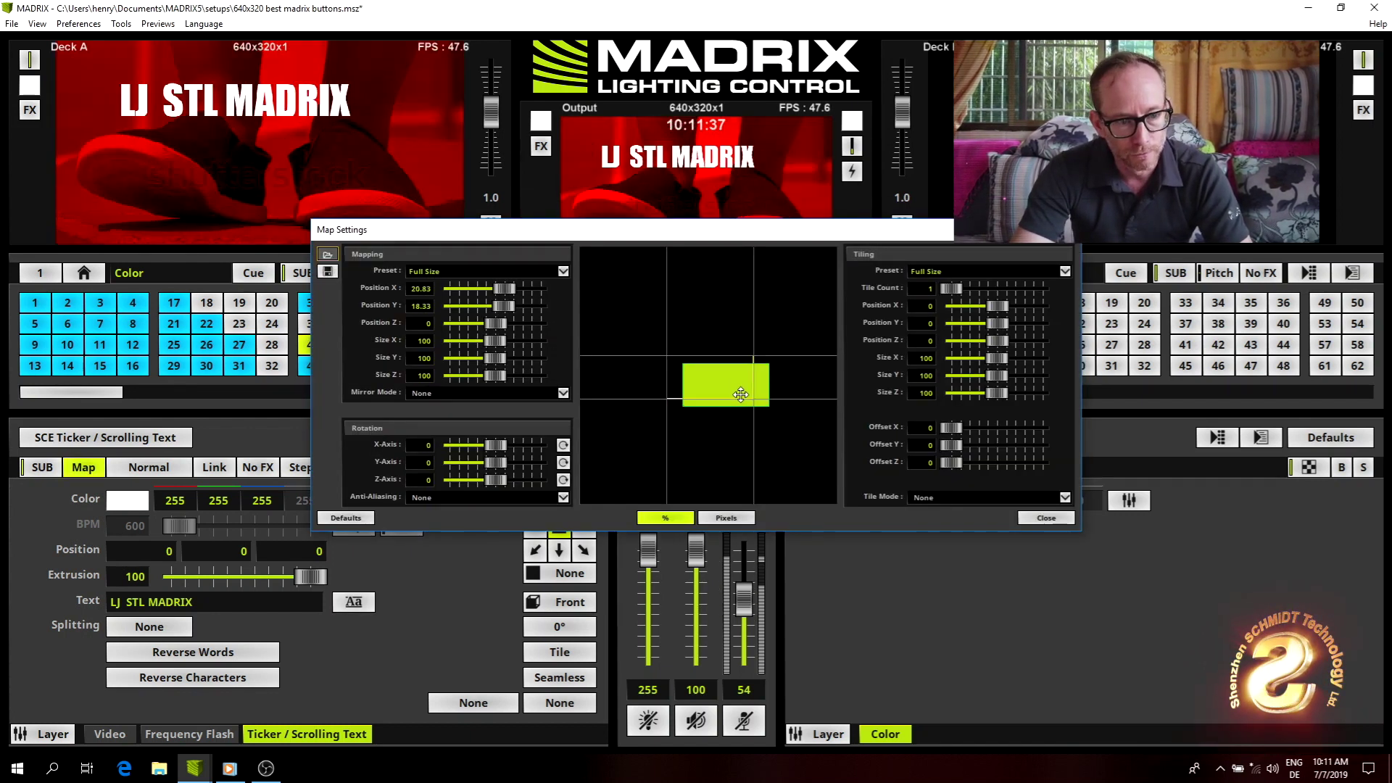
{"action": "mouse_move", "coordinate": [719, 386]}
{"action": "left_mouse_down"}
{"action": "mouse_move", "coordinate": [748, 419]}
{"action": "mouse_move", "coordinate": [739, 410]}
{"action": "left_mouse_up"}
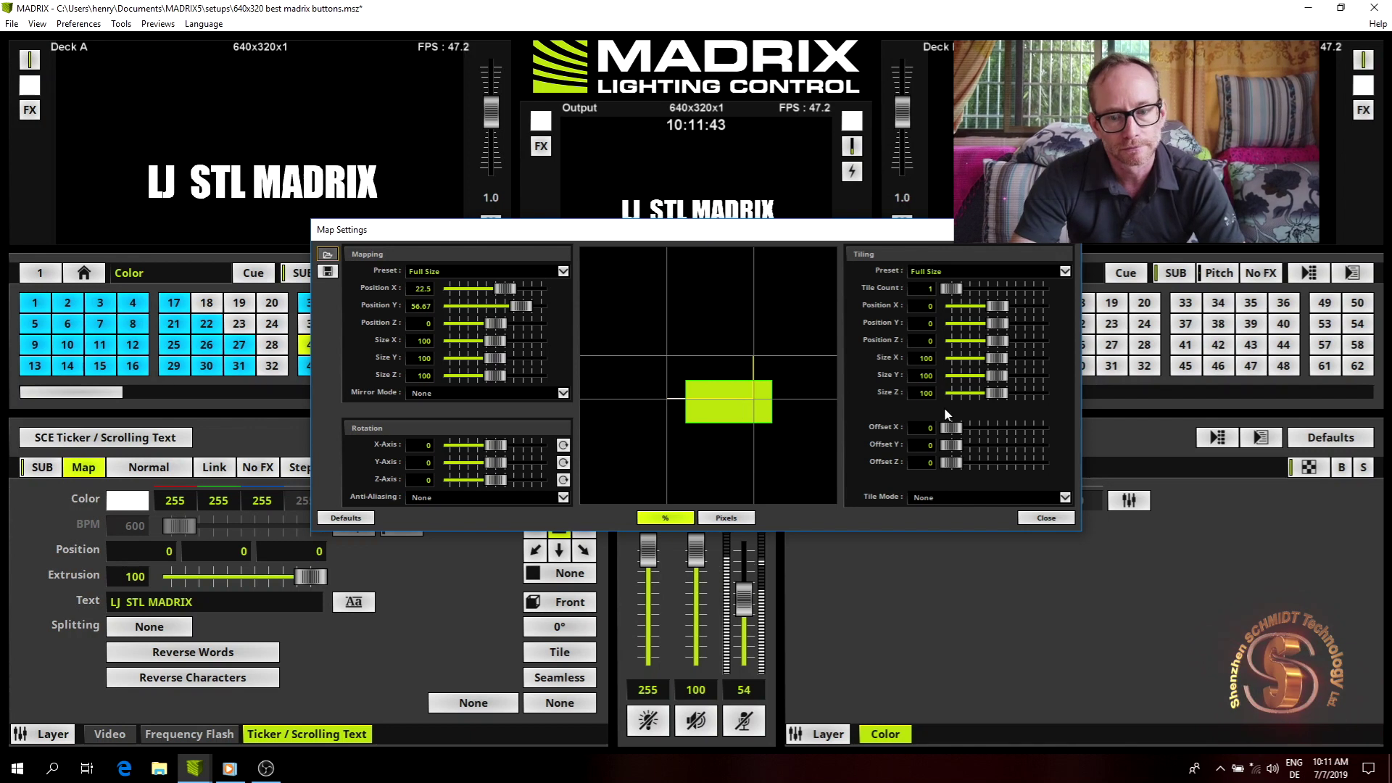
{"action": "left_click", "coordinate": [1046, 517]}
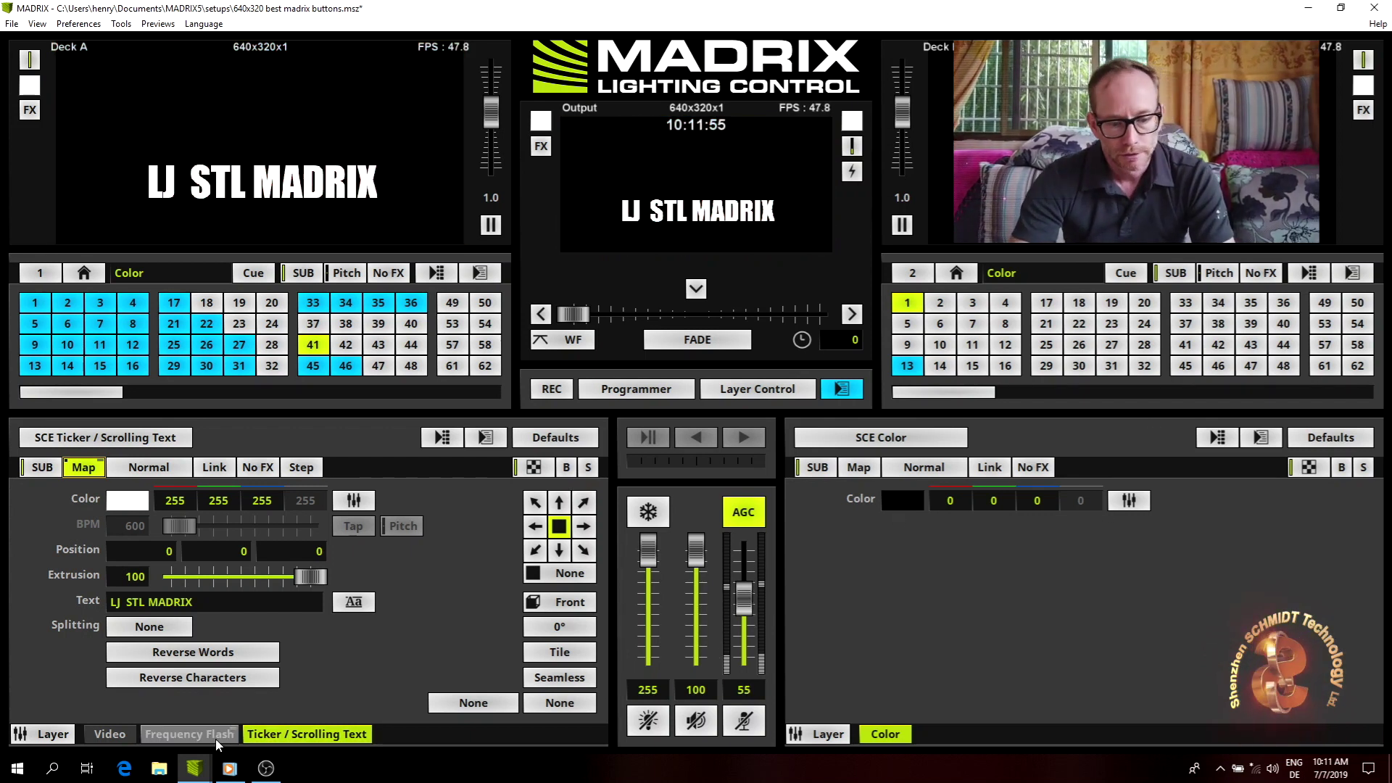
{"action": "left_click", "coordinate": [212, 735]}
{"action": "right_click", "coordinate": [211, 735]}
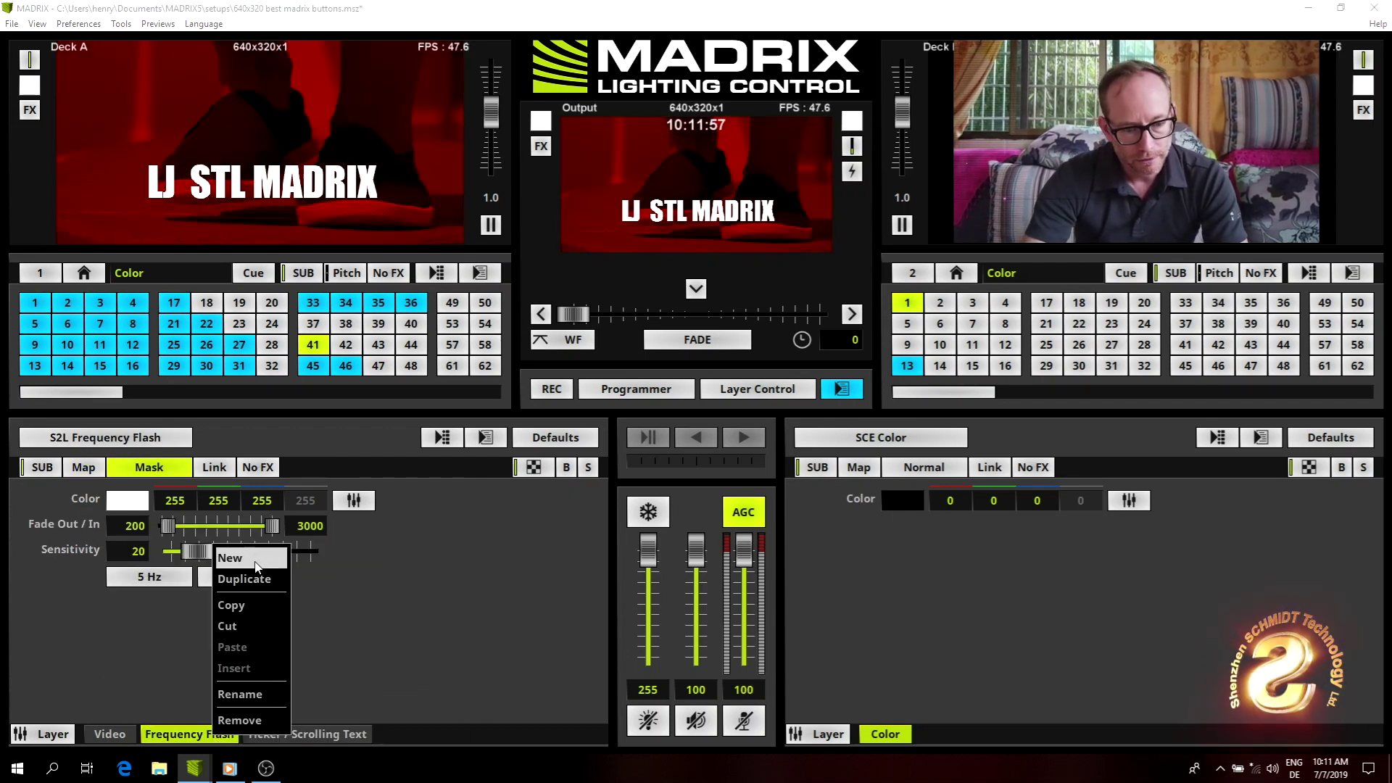
{"action": "key", "text": "Escape"}
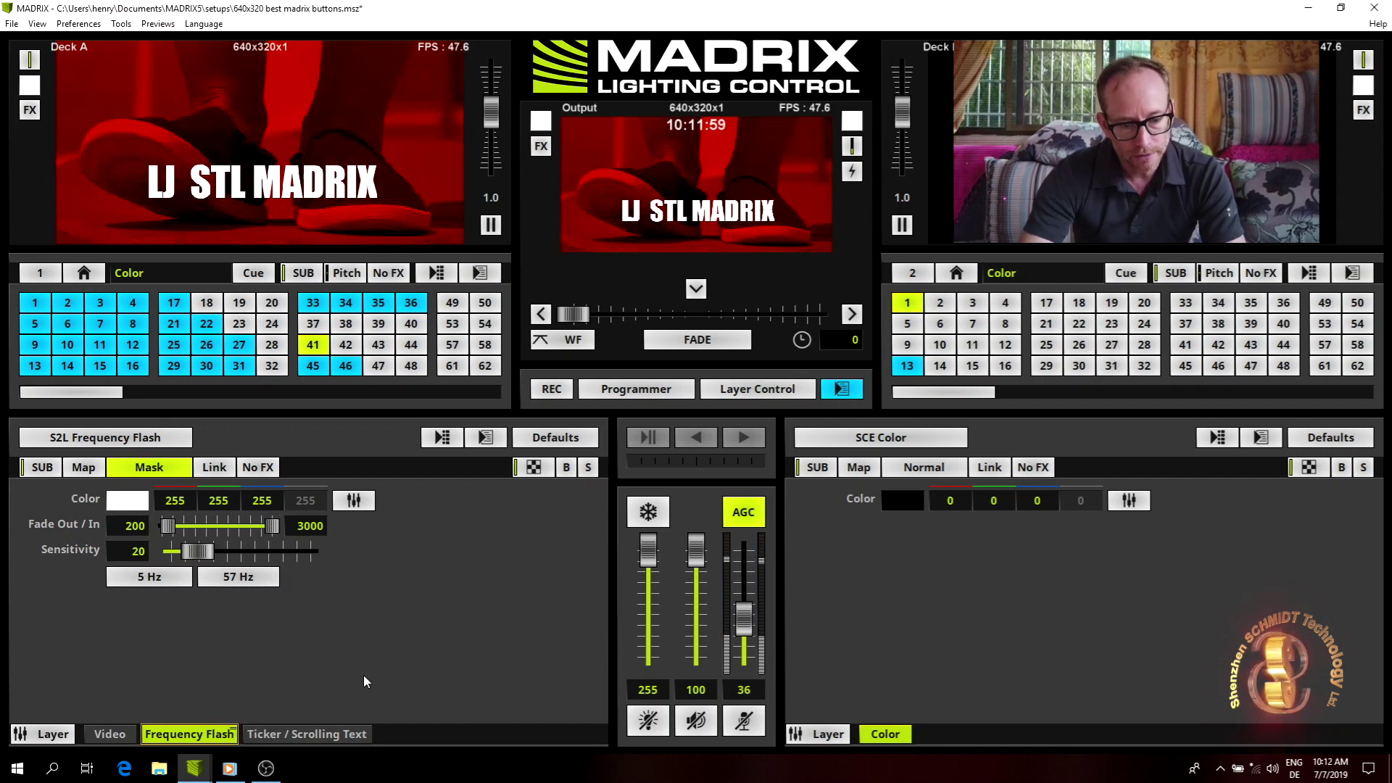
{"action": "left_click_drag", "start_coordinate": [326, 733], "coordinate": [227, 738]}
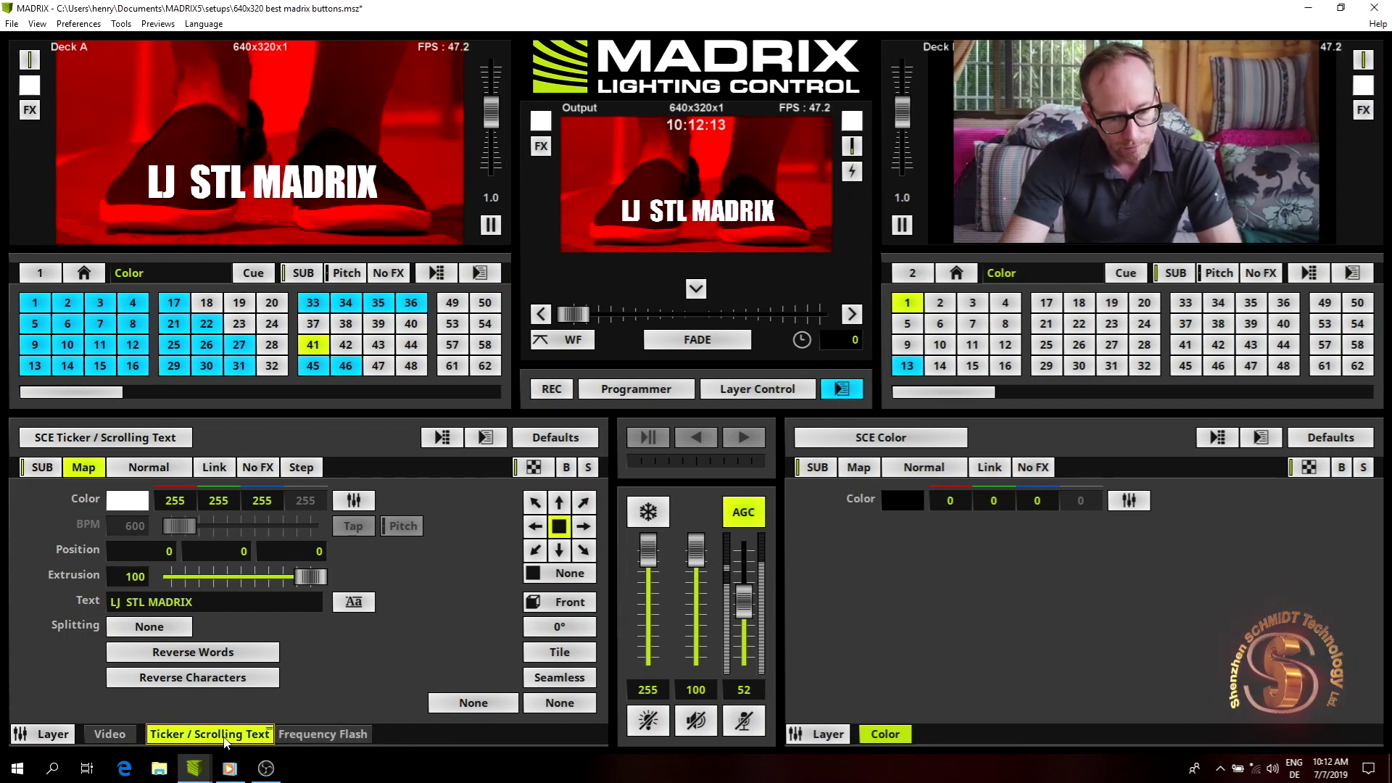
{"action": "left_click_drag", "start_coordinate": [213, 747], "coordinate": [348, 750]}
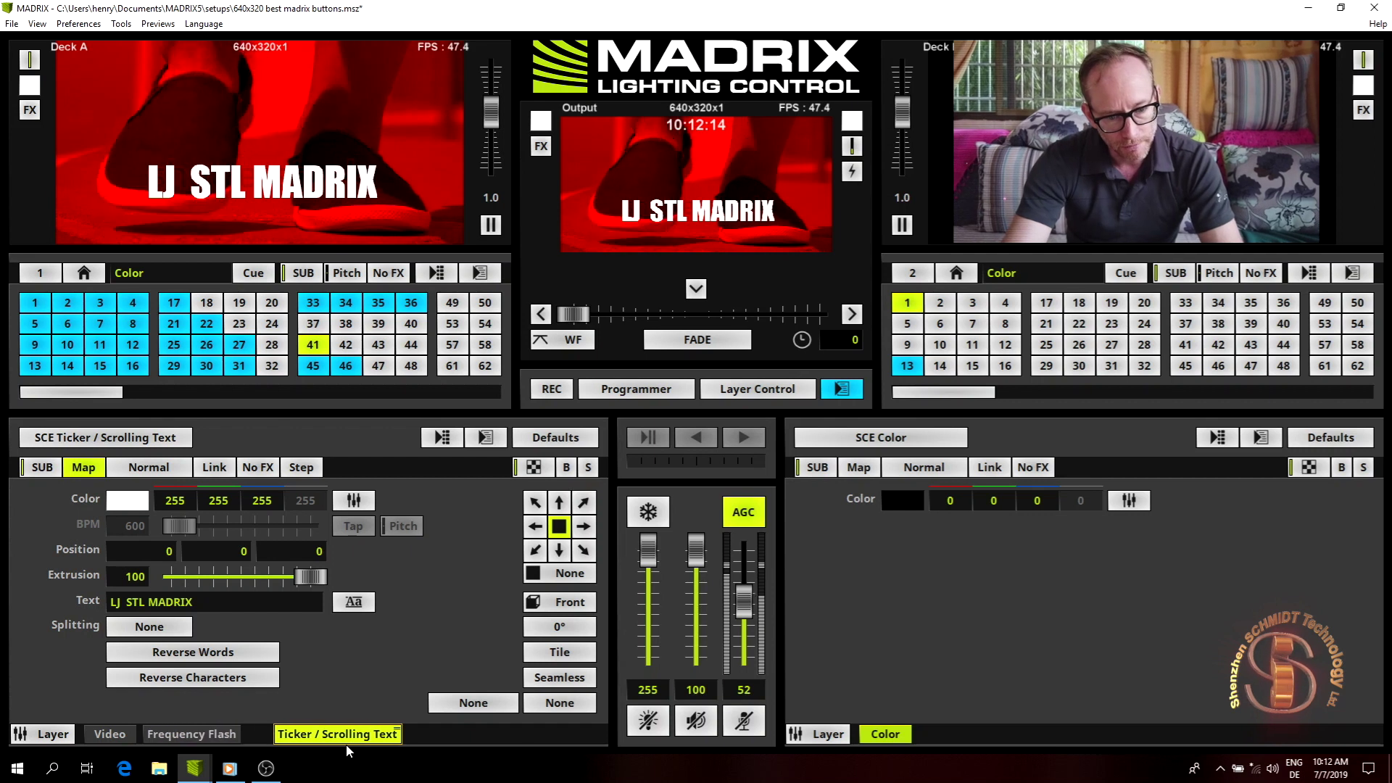
Step: Duplicate the Frequency Flash layer, move it after Ticker / Scrolling Text, and link it
{"action": "right_click", "coordinate": [214, 740]}
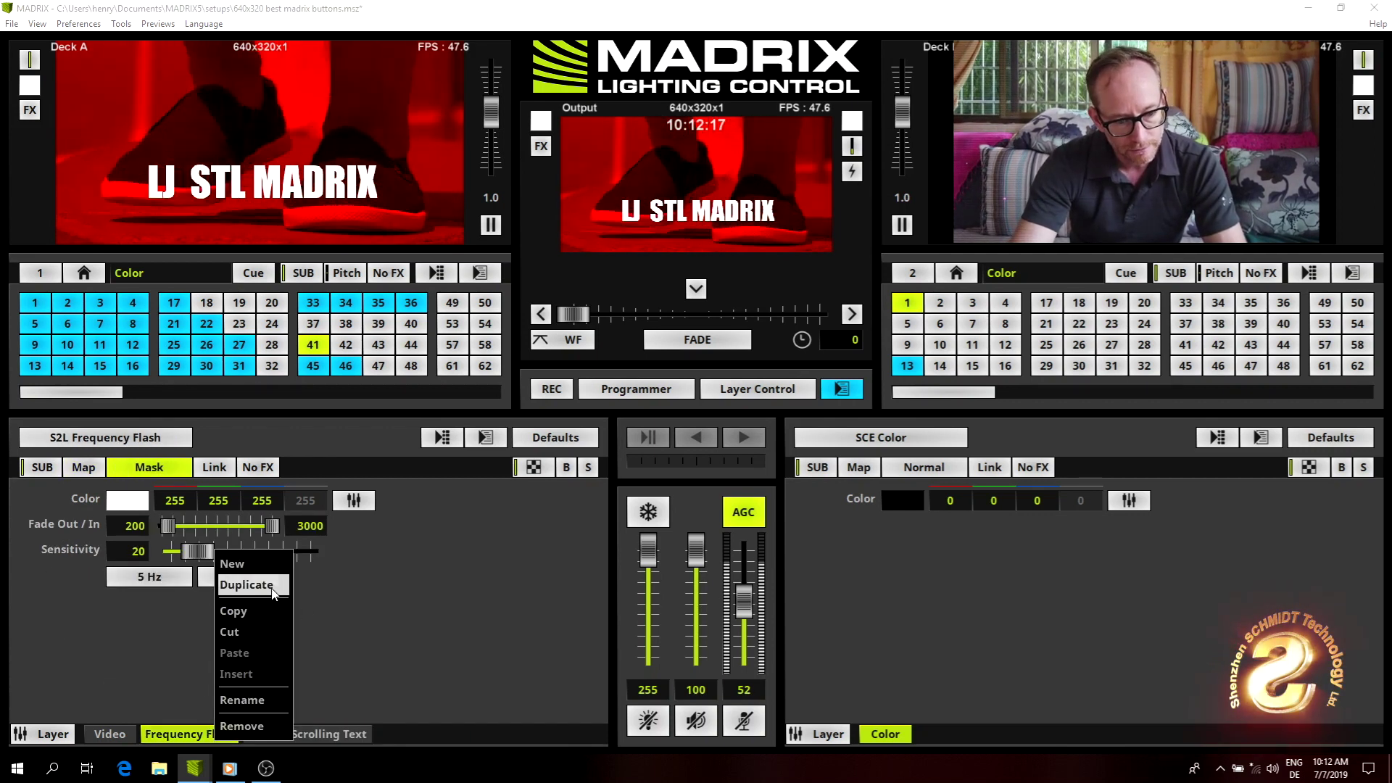
{"action": "left_click", "coordinate": [274, 585]}
{"action": "left_click_drag", "start_coordinate": [283, 737], "coordinate": [430, 738]}
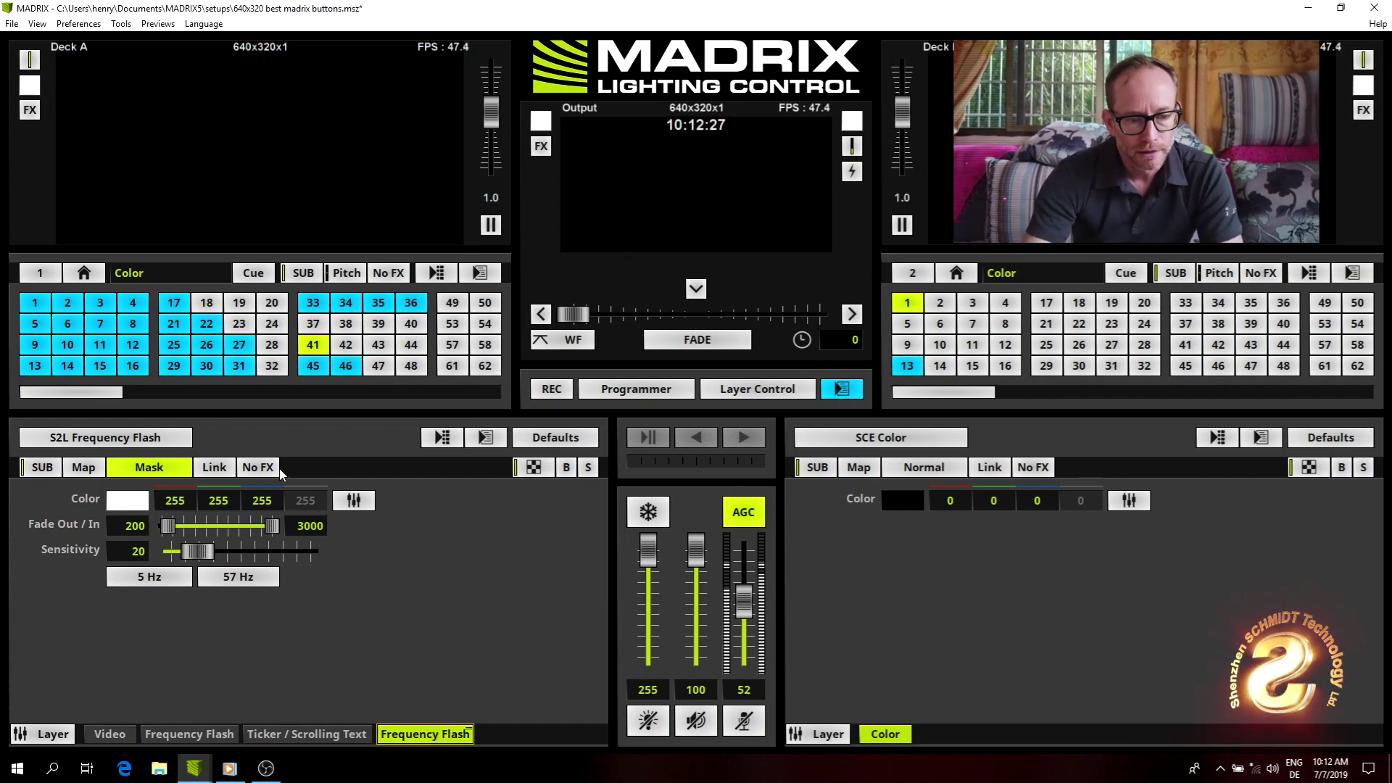
{"action": "left_click", "coordinate": [225, 470]}
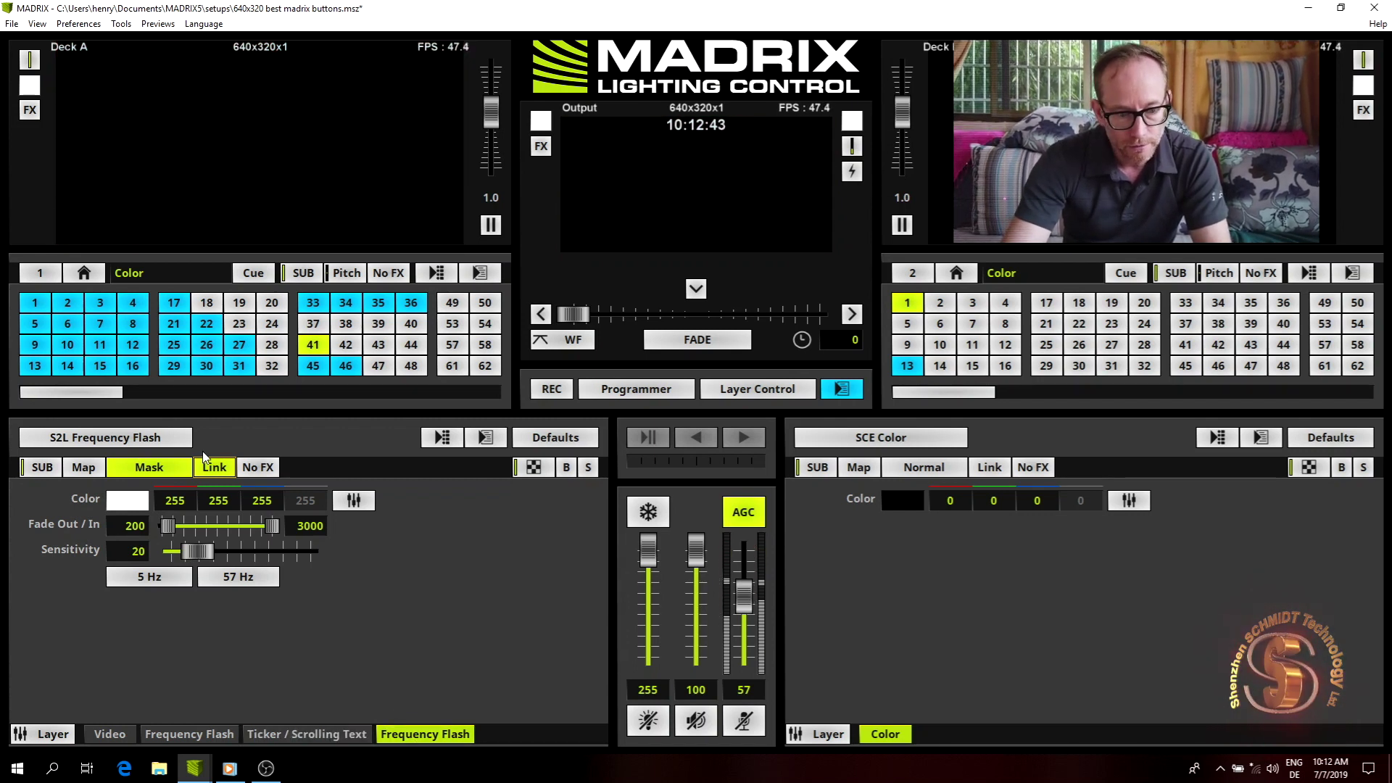
Step: Set the copied Frequency Flash layer's blend mode to Negative Mask
{"action": "left_click", "coordinate": [146, 472]}
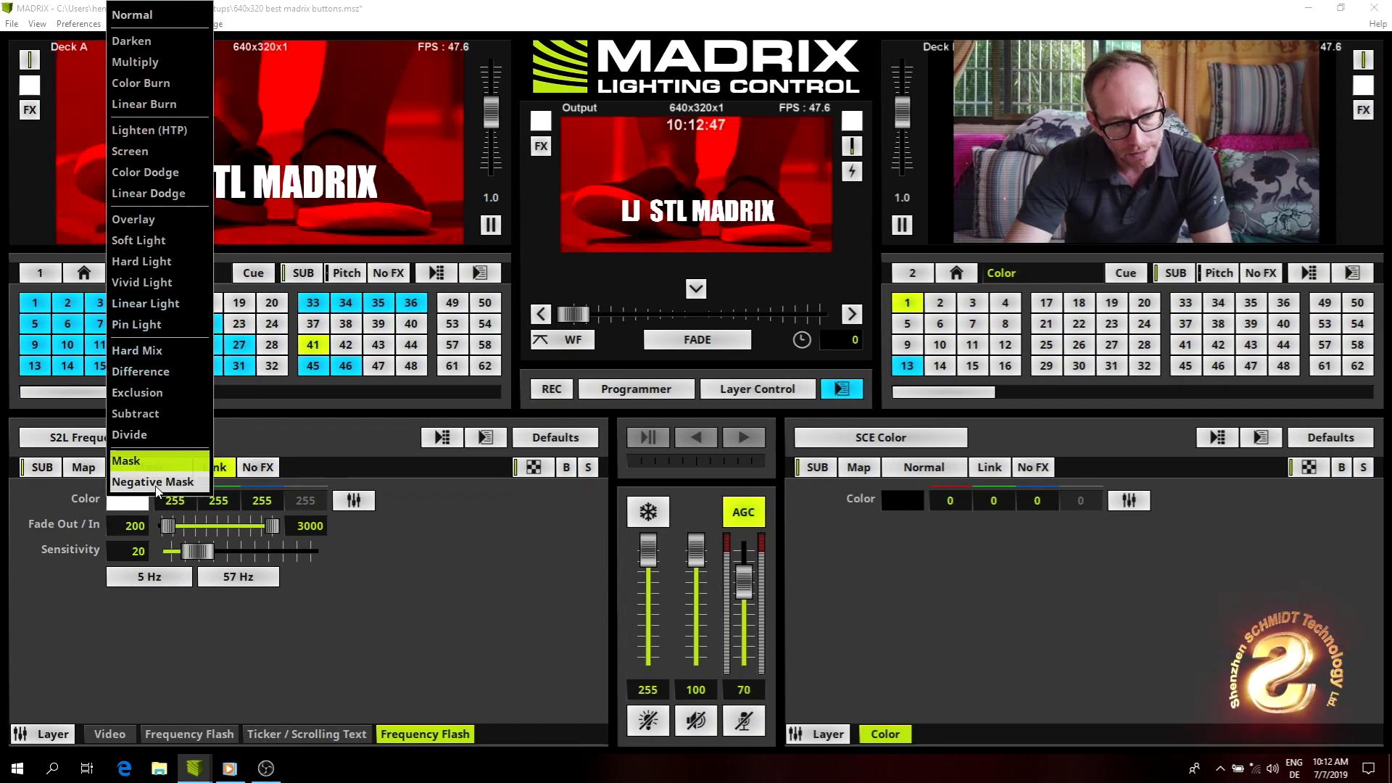
{"action": "left_click", "coordinate": [154, 482]}
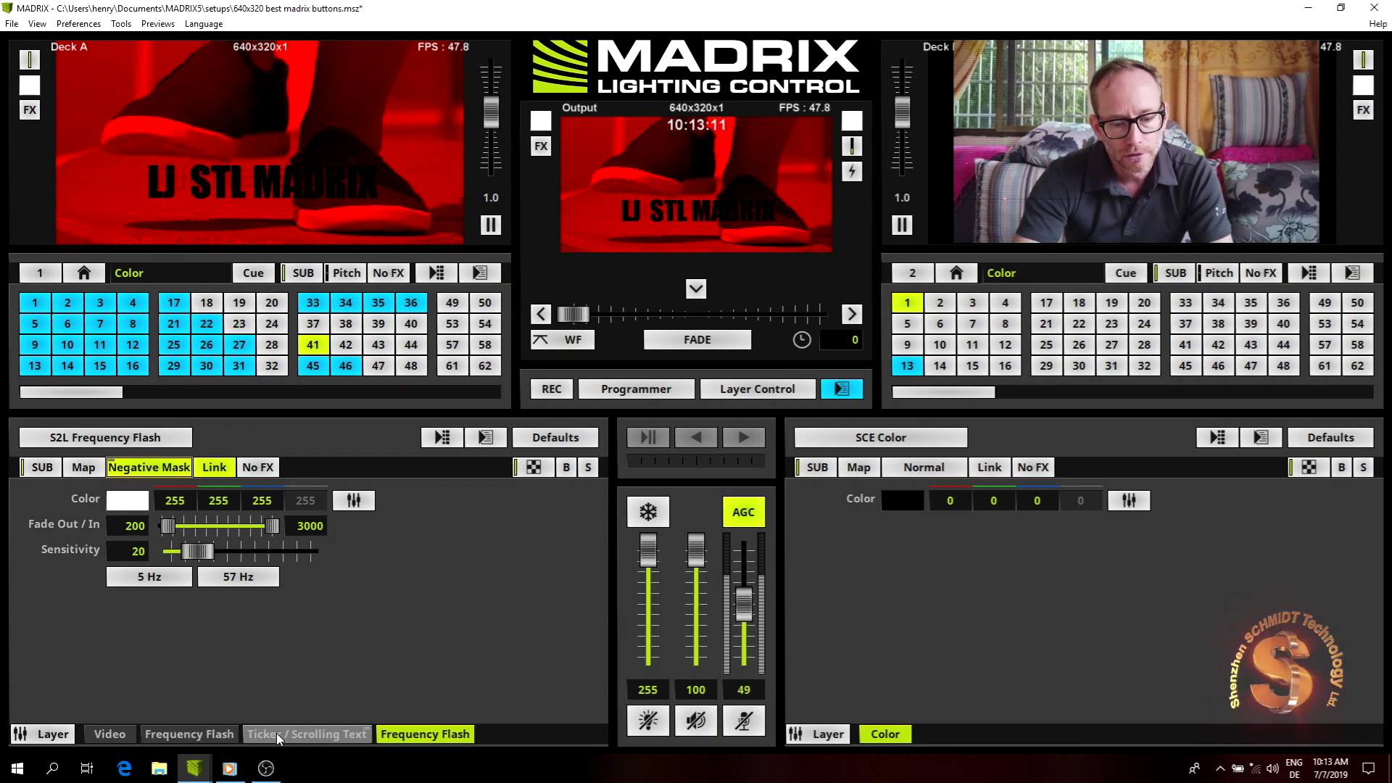
Step: Switch the Ticker / Scrolling Text layer's blending to Lighten (HTP), then reselect the copied Frequency Flash layer
{"action": "left_click", "coordinate": [276, 733]}
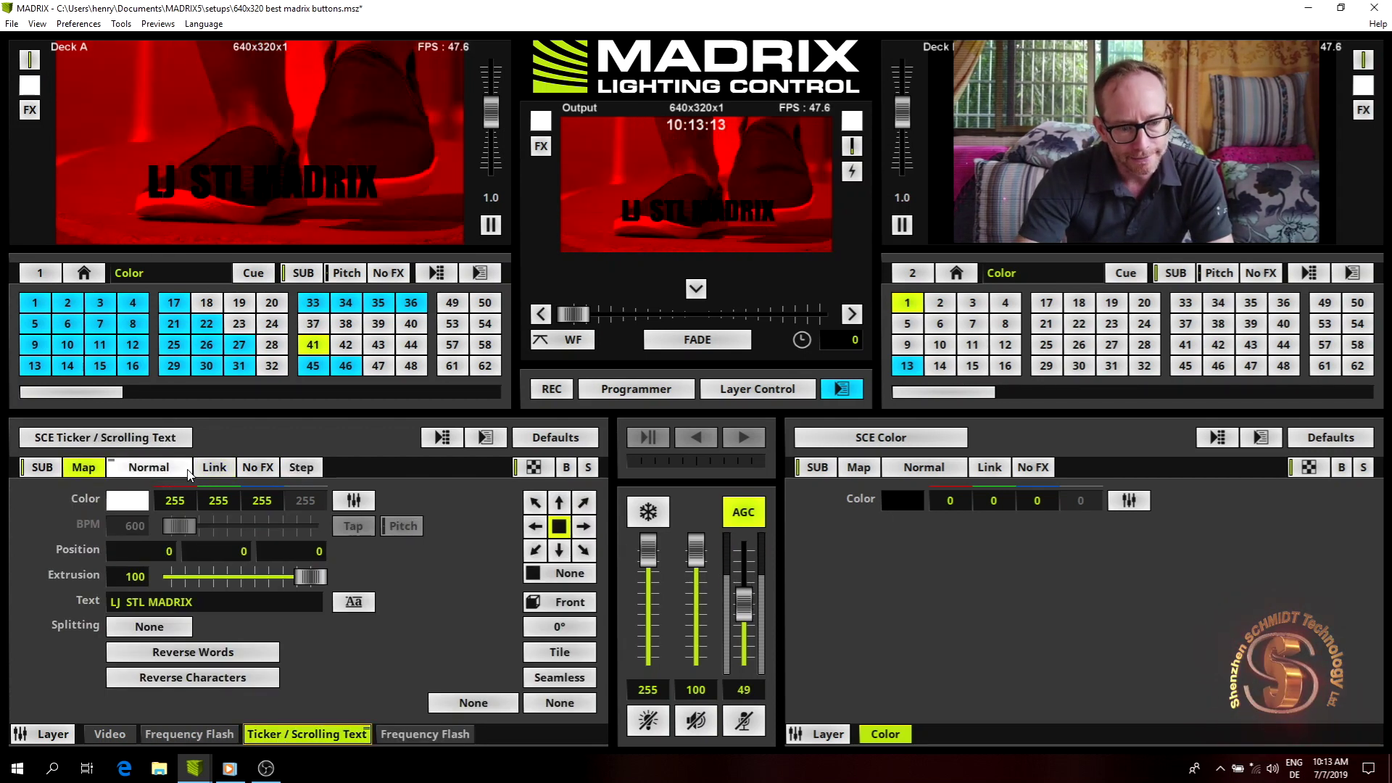
{"action": "left_click", "coordinate": [149, 467]}
{"action": "left_click", "coordinate": [153, 476]}
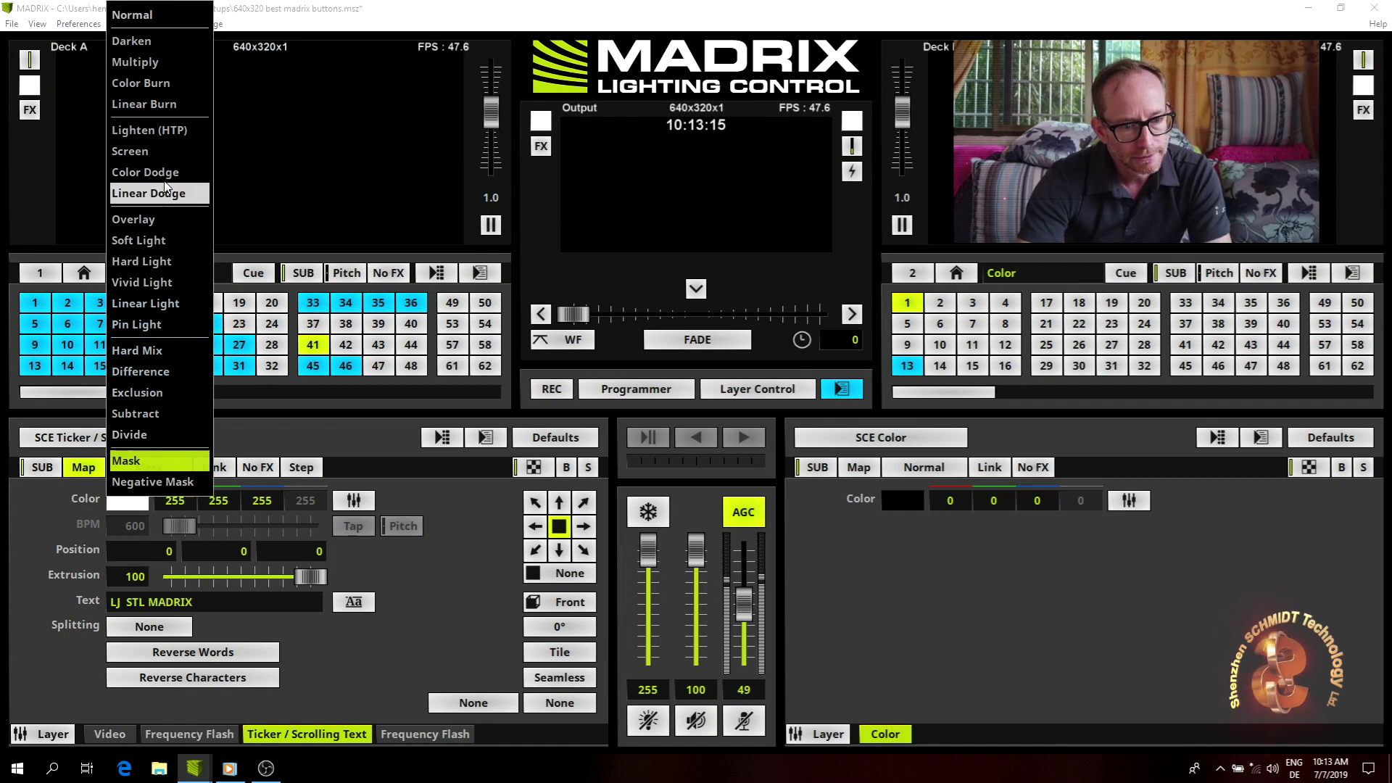
{"action": "left_click", "coordinate": [162, 138]}
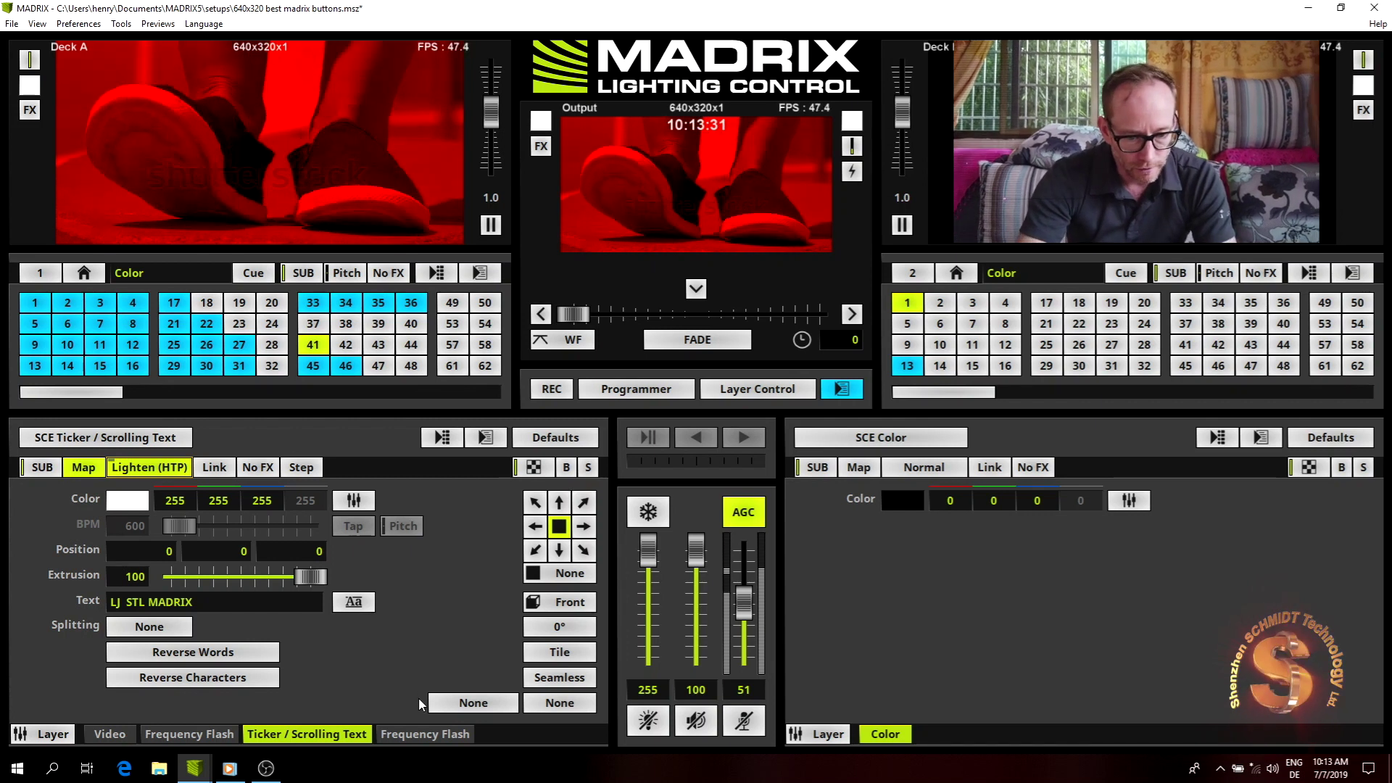
{"action": "left_click", "coordinate": [423, 735]}
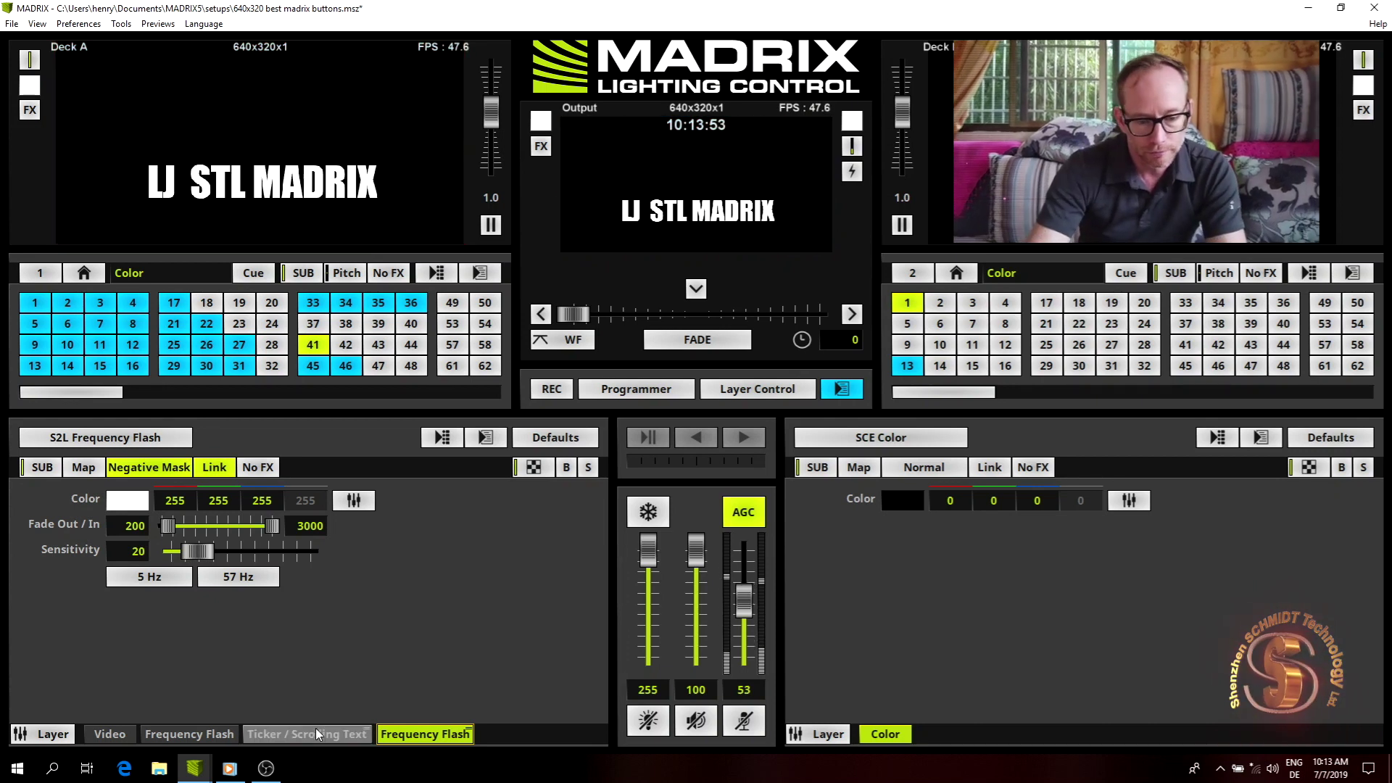
Step: Replace the Ticker / Scrolling Text layer's effect with Clouds
{"action": "left_click", "coordinate": [326, 732]}
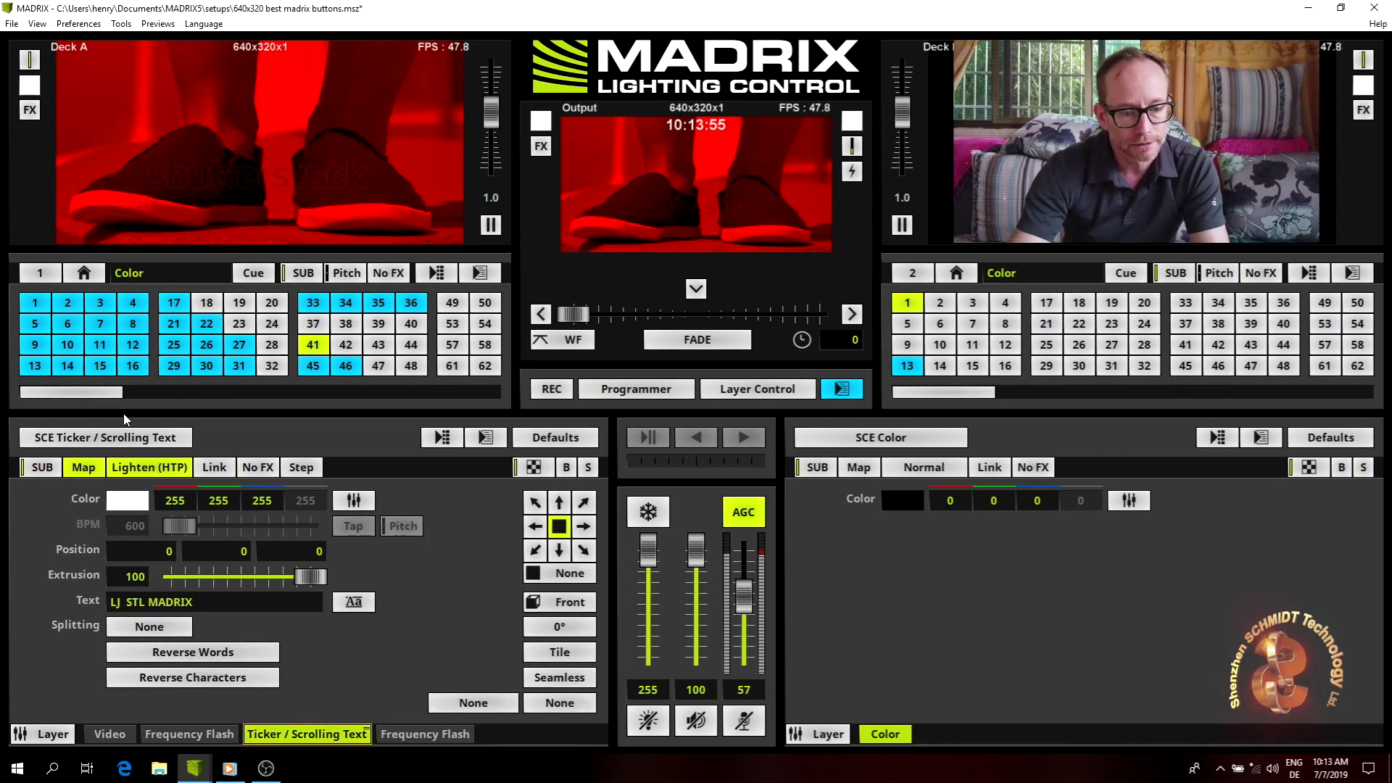
{"action": "left_click", "coordinate": [125, 442]}
{"action": "mouse_move", "coordinate": [103, 463]}
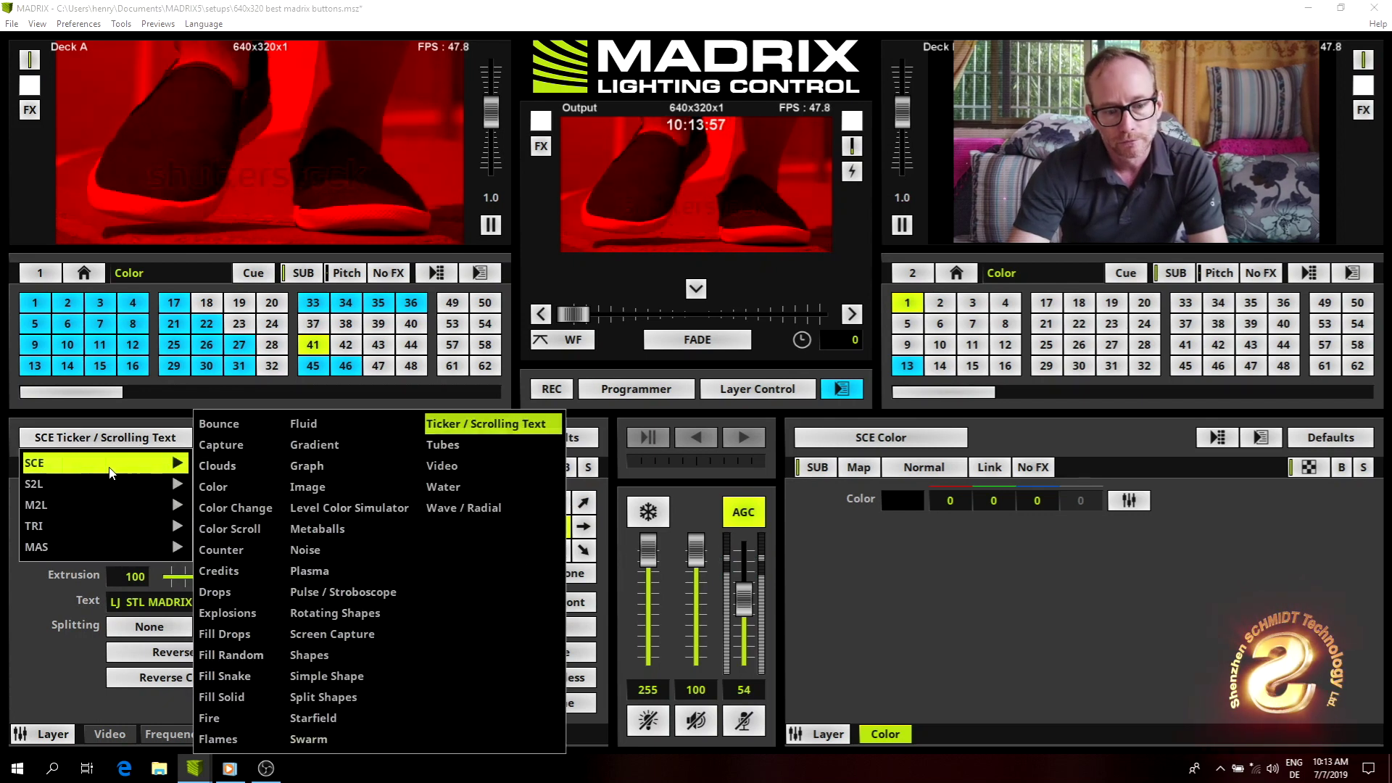
{"action": "left_click", "coordinate": [216, 467]}
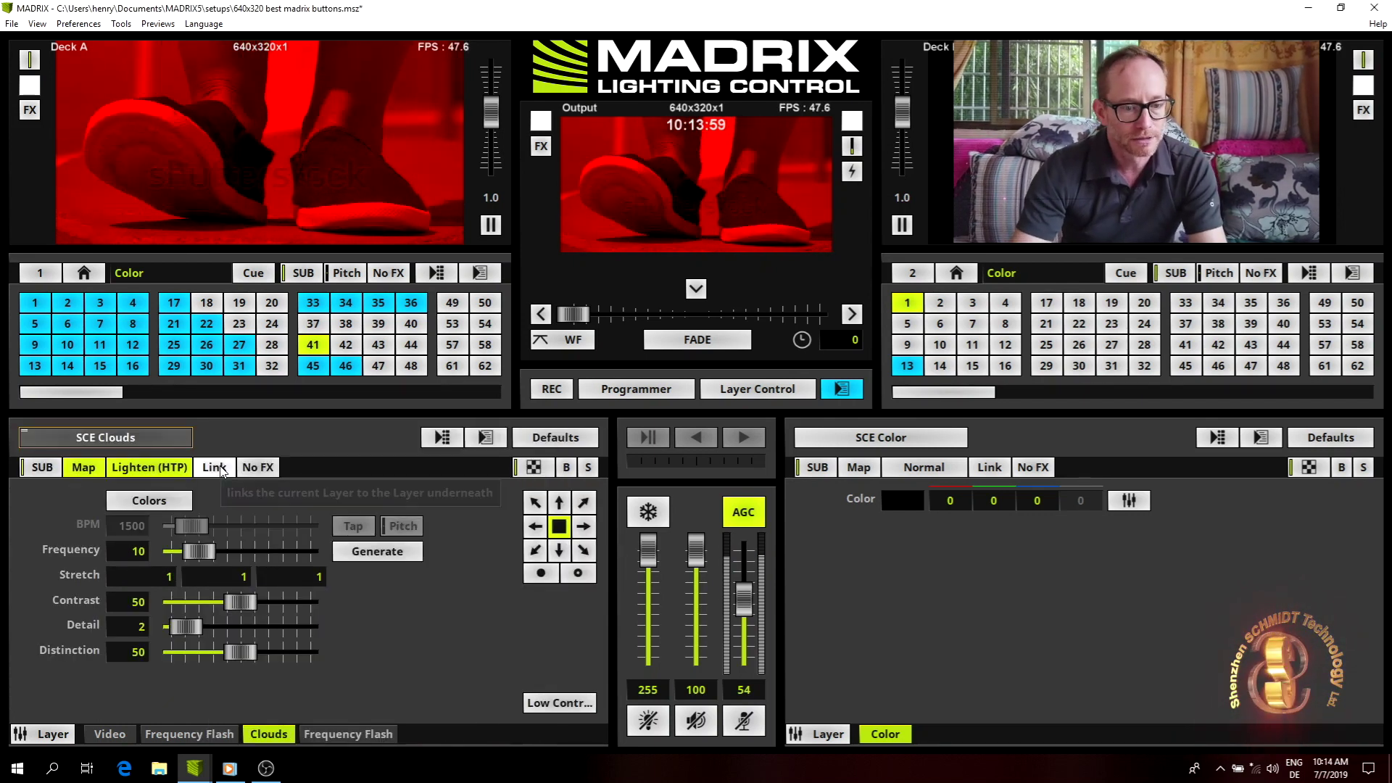
Step: Load storage place 46 on Deck A to play the blue 'funny socks.mp4' video
{"action": "left_click", "coordinate": [181, 444]}
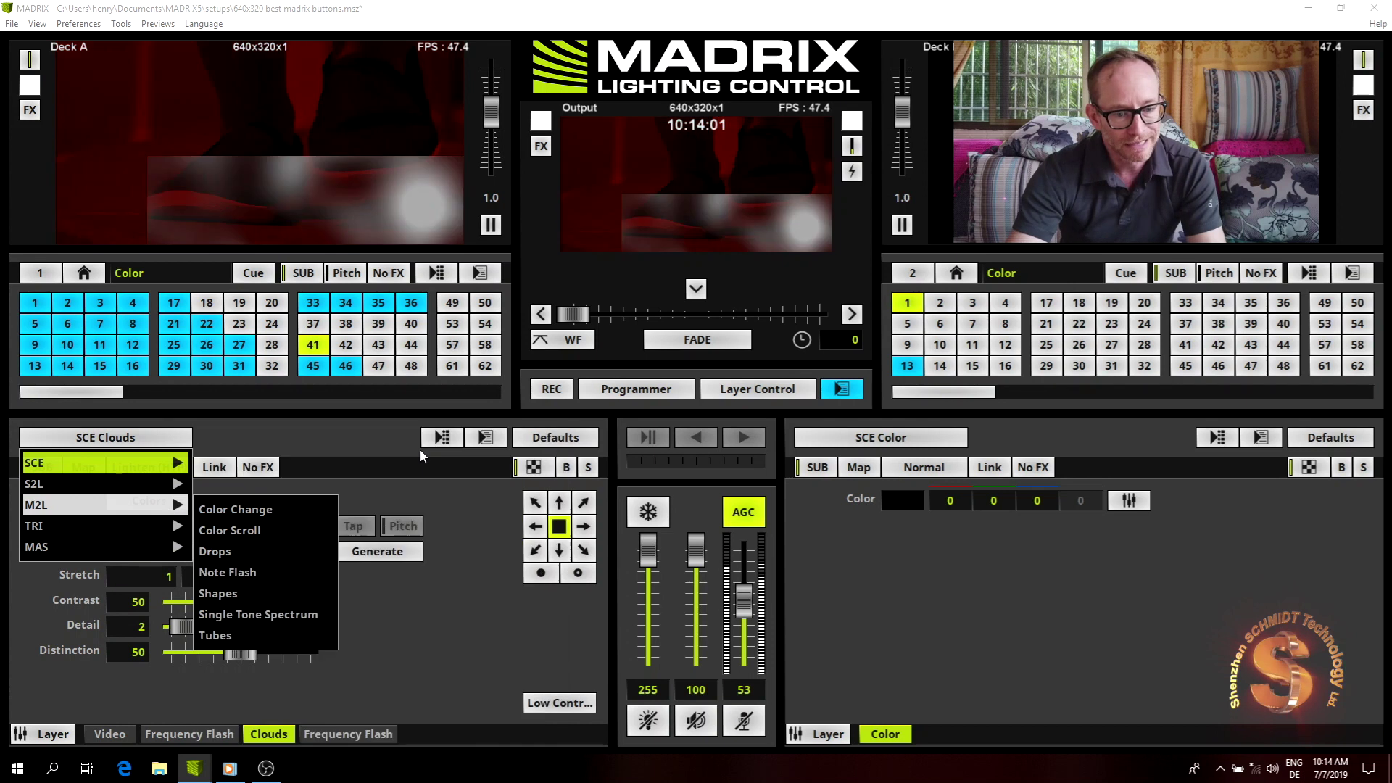
{"action": "mouse_move", "coordinate": [98, 546]}
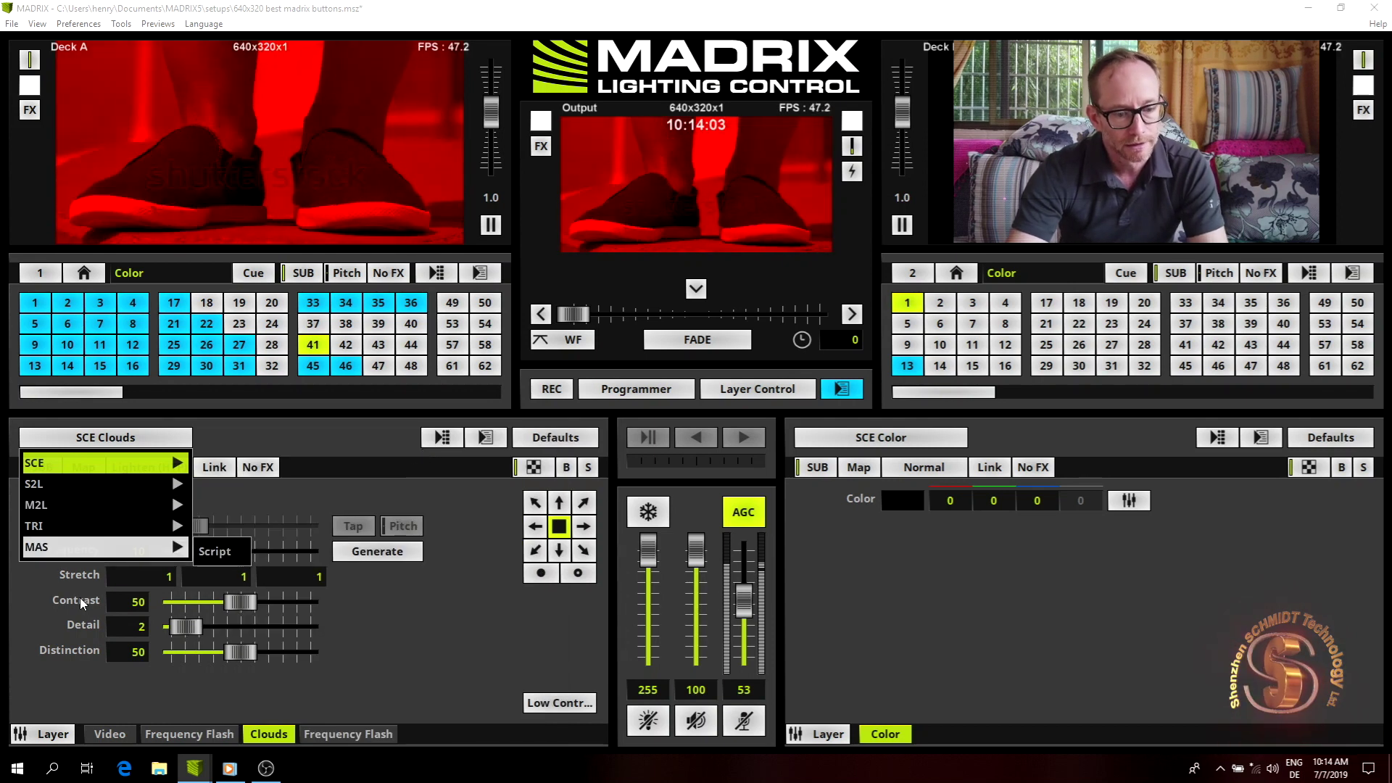
{"action": "left_click", "coordinate": [353, 375]}
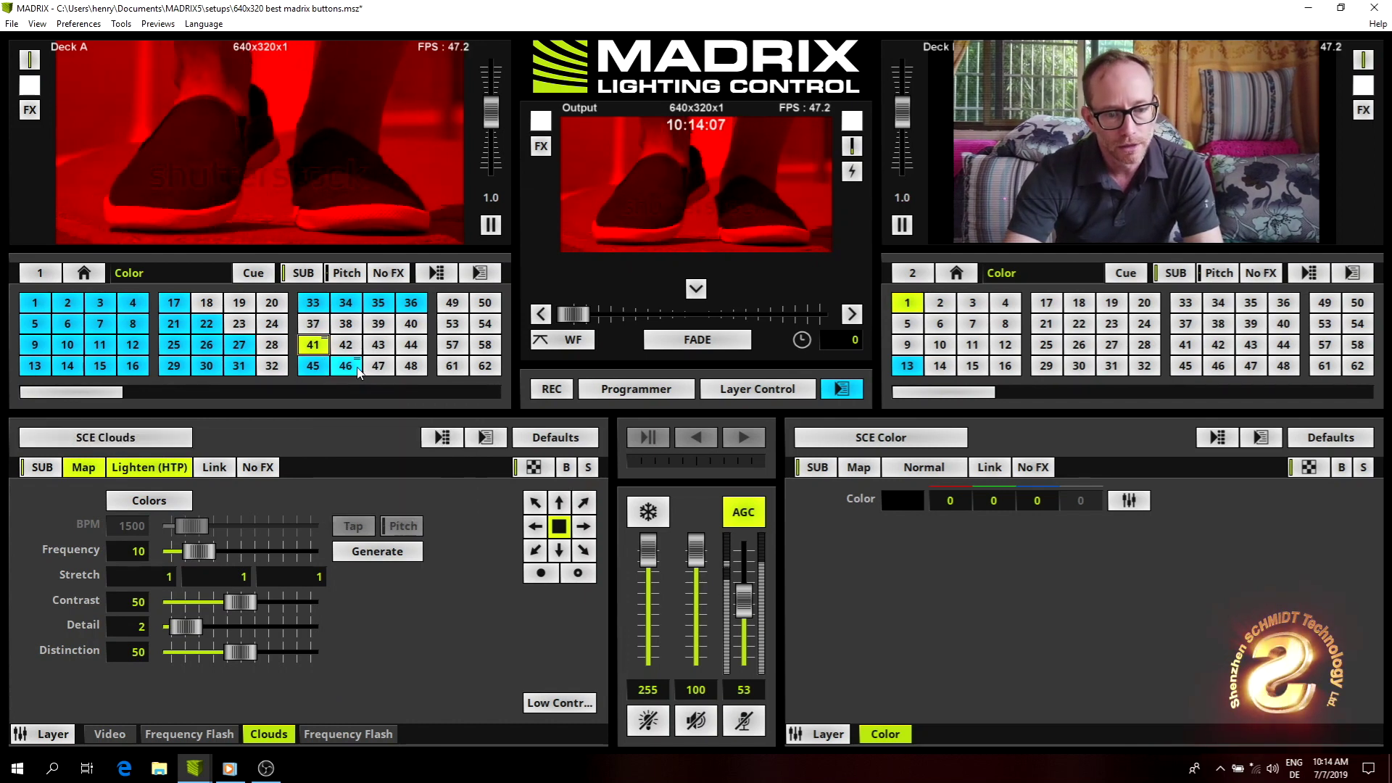
{"action": "left_click", "coordinate": [346, 368]}
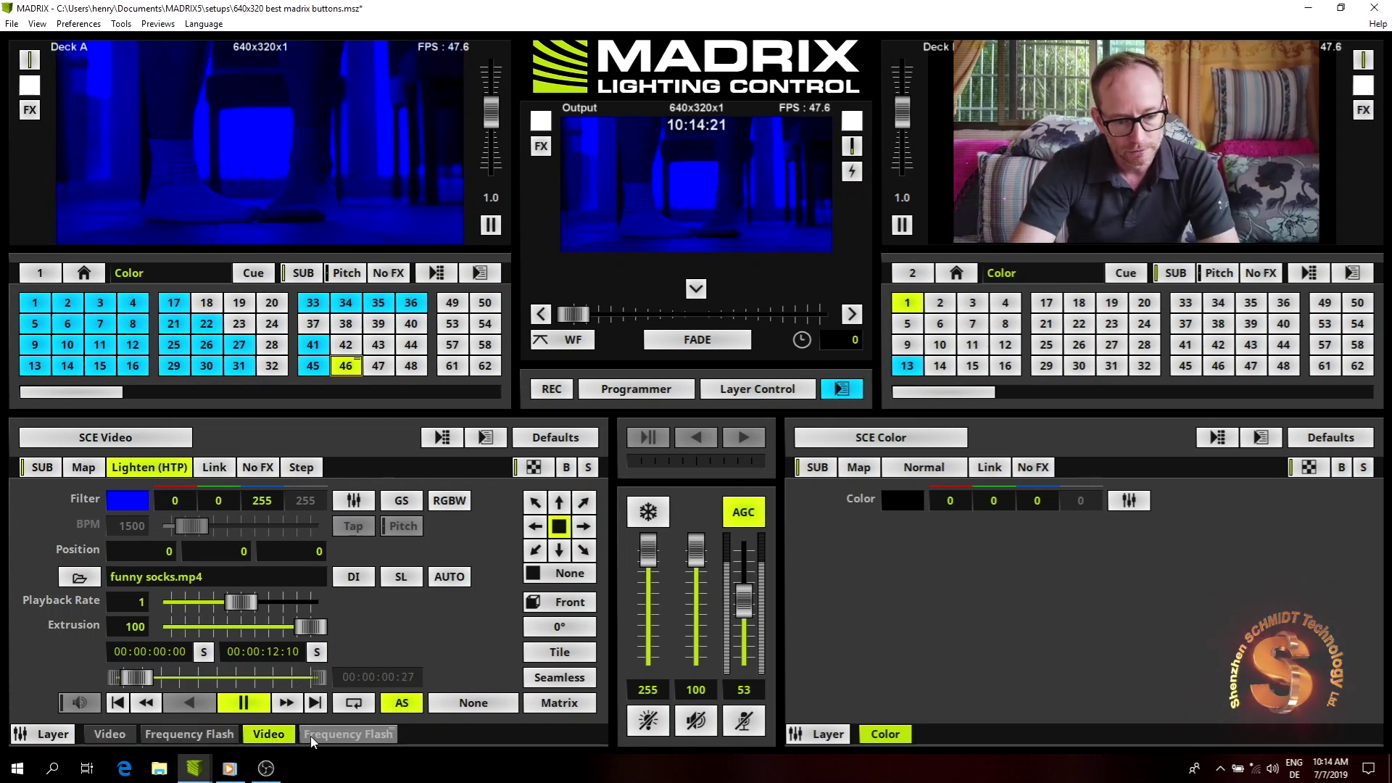
Step: Show the last Frequency Flash layer's settings: negative mask, link on, 5–57 Hz, fade-out 200
{"action": "left_click", "coordinate": [341, 734]}
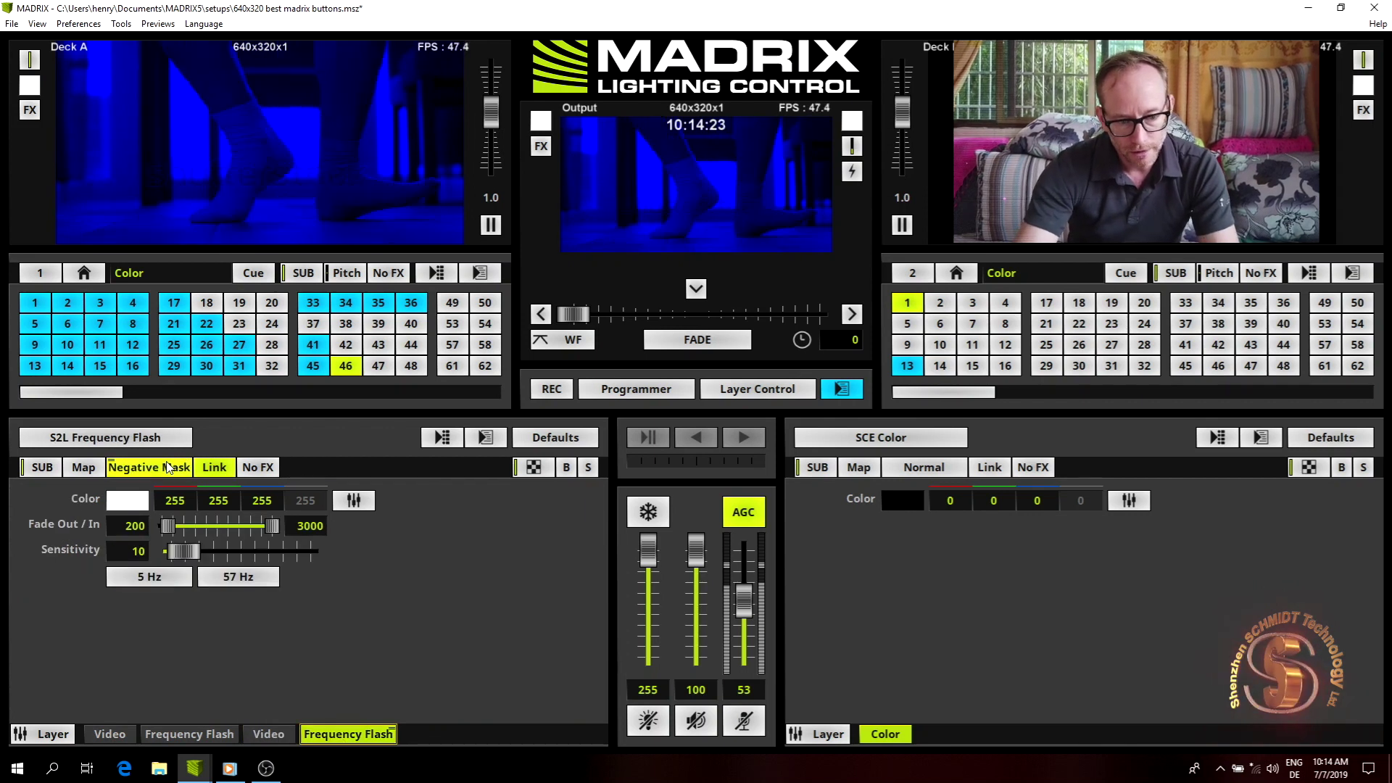